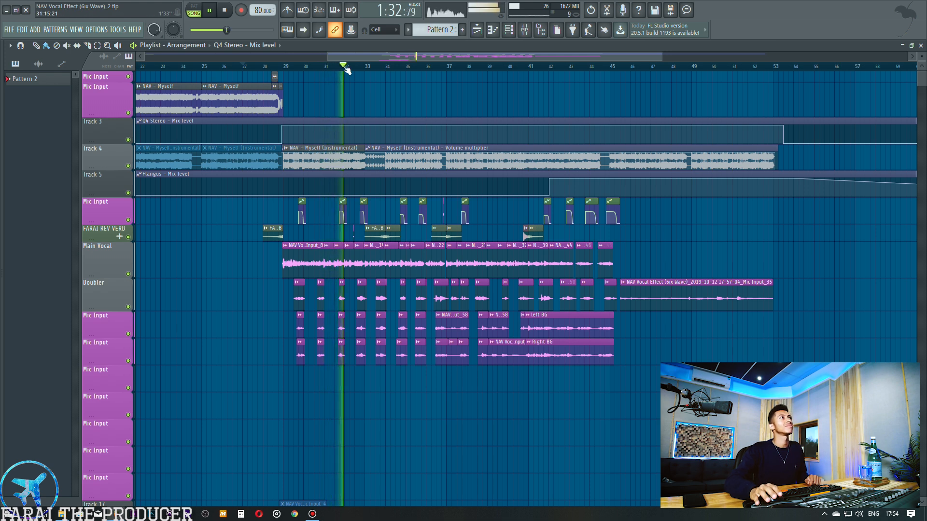
# Examine the vocal arrangement in the playlist and the track levels in the mixer during song playback.
pyautogui.scroll(4, 343, 68)
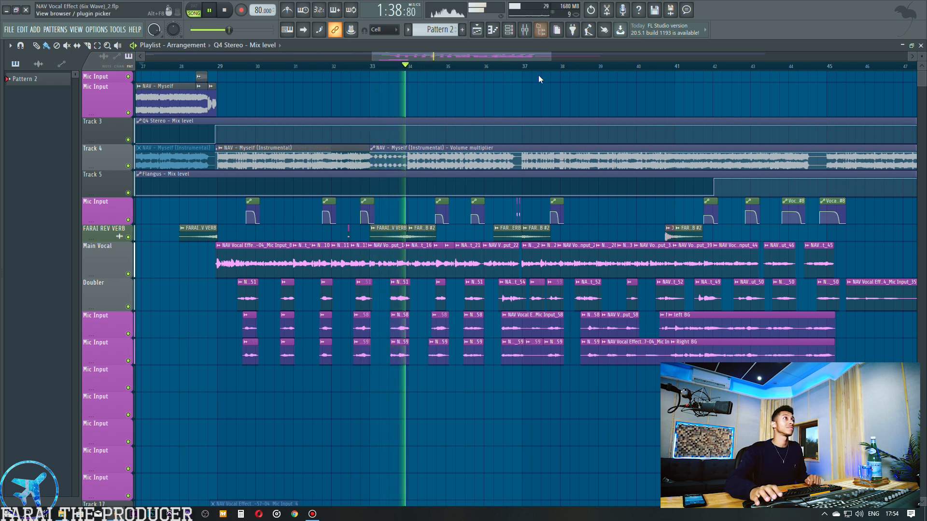
pyautogui.click(524, 30)
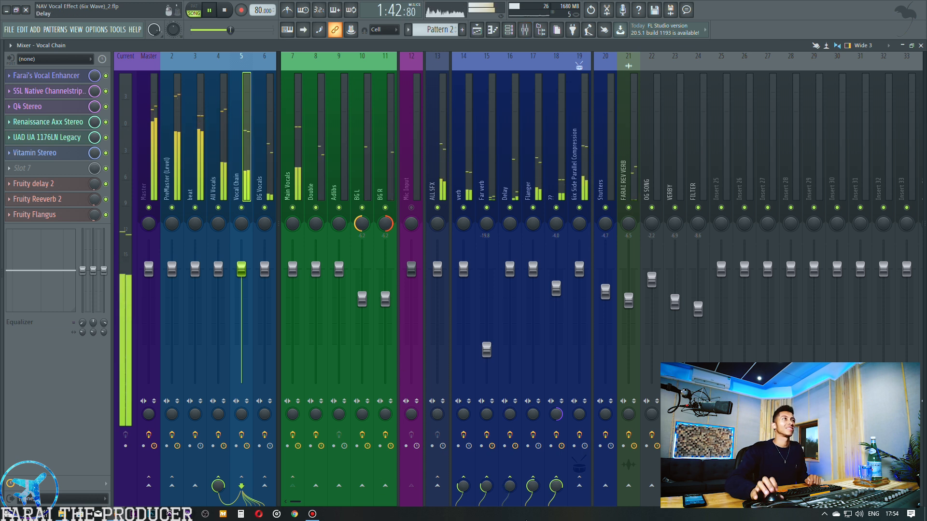
pyautogui.click(478, 32)
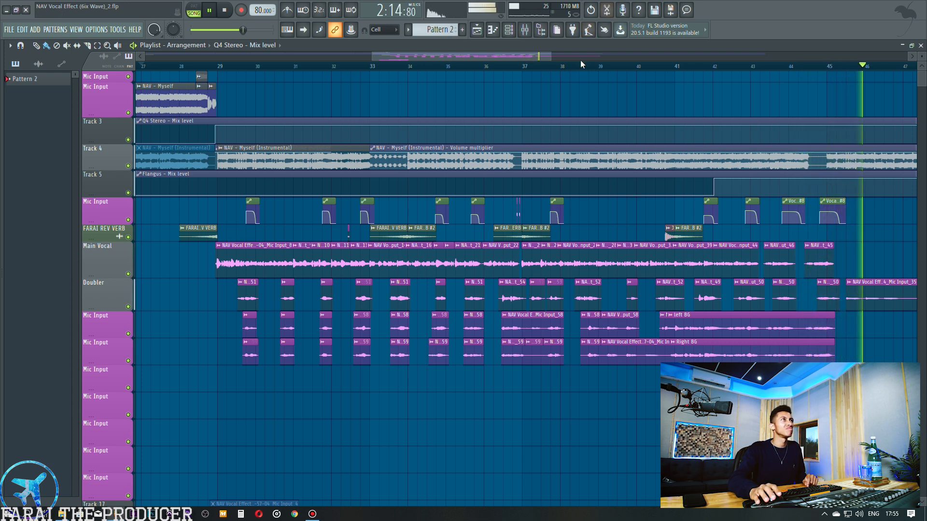
pyautogui.scroll(-3, 580, 60)
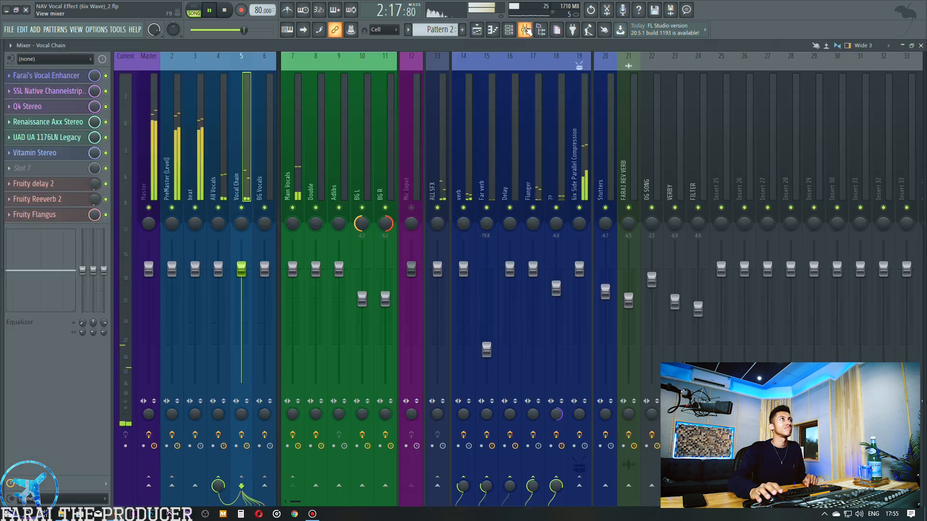
pyautogui.click(525, 29)
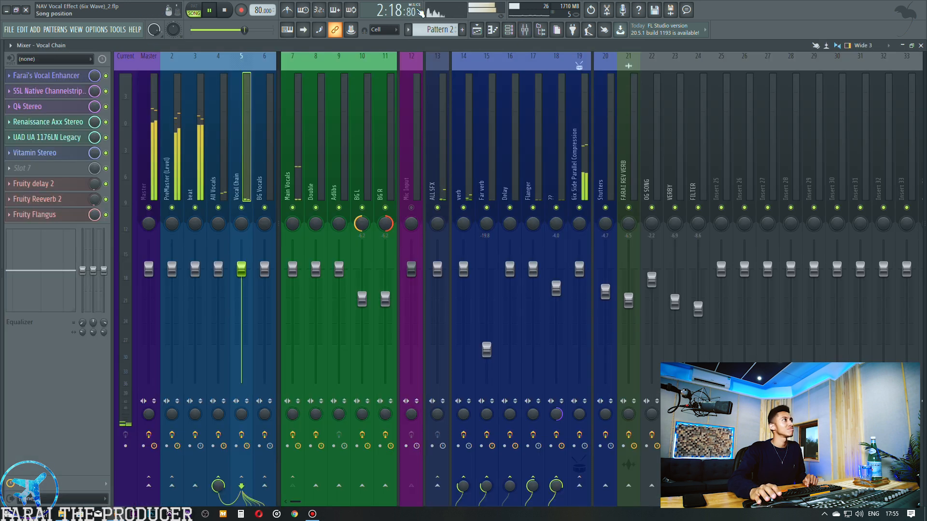
pyautogui.click(476, 31)
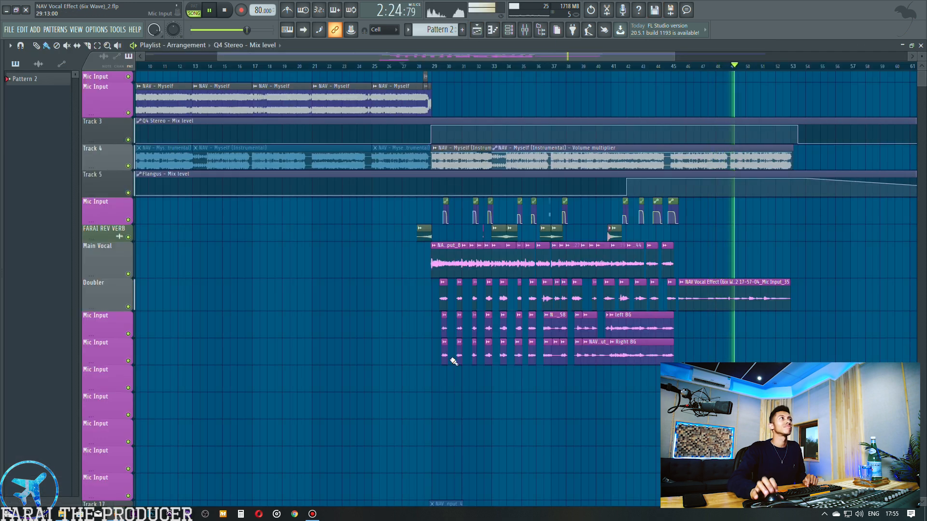
# Stop playback and place the playhead at bar 28, just before the Main Vocal starts.
pyautogui.scroll(3, 428, 147)
pyautogui.press('space')
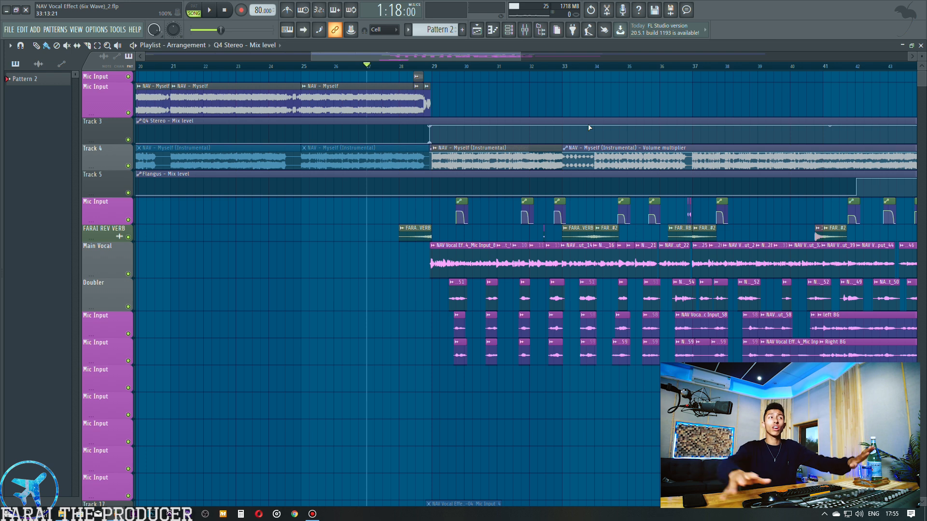
pyautogui.hscroll(2, 453, 60)
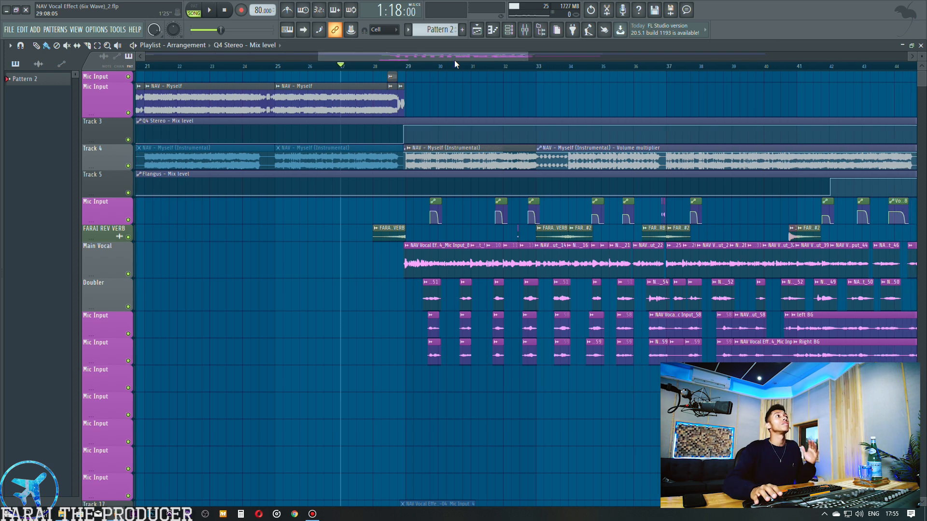
pyautogui.click(376, 68)
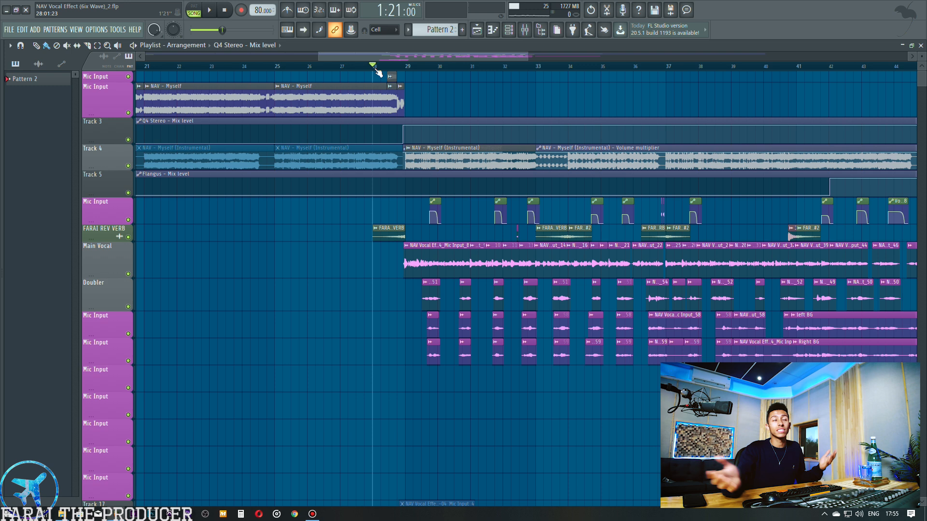
pyautogui.hscroll(2, 394, 56)
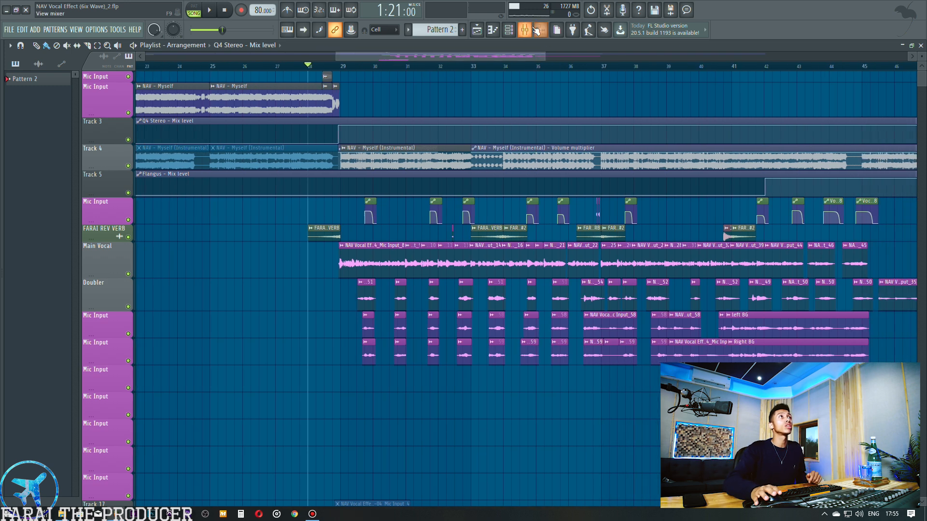
# Check the audio input sources available for the Mic Input track in the mixer.
pyautogui.click(525, 29)
pyautogui.click(414, 153)
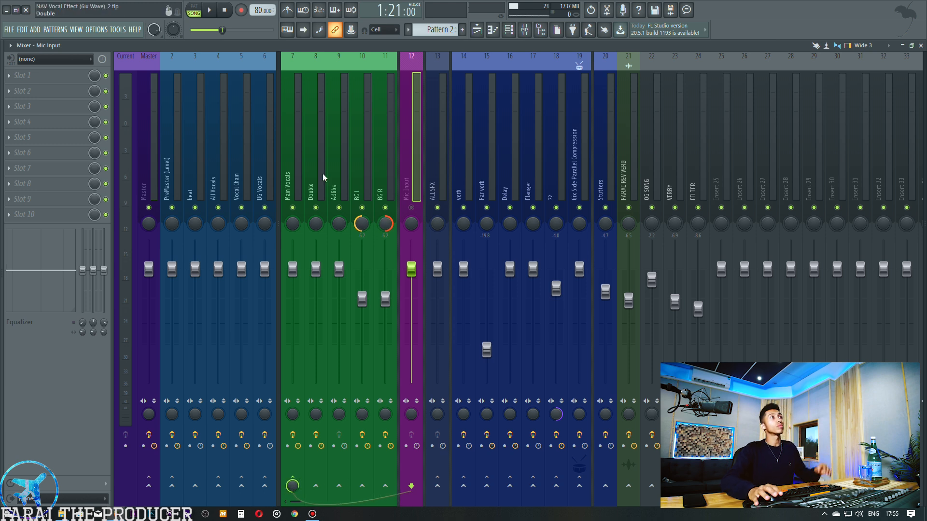
pyautogui.click(30, 60)
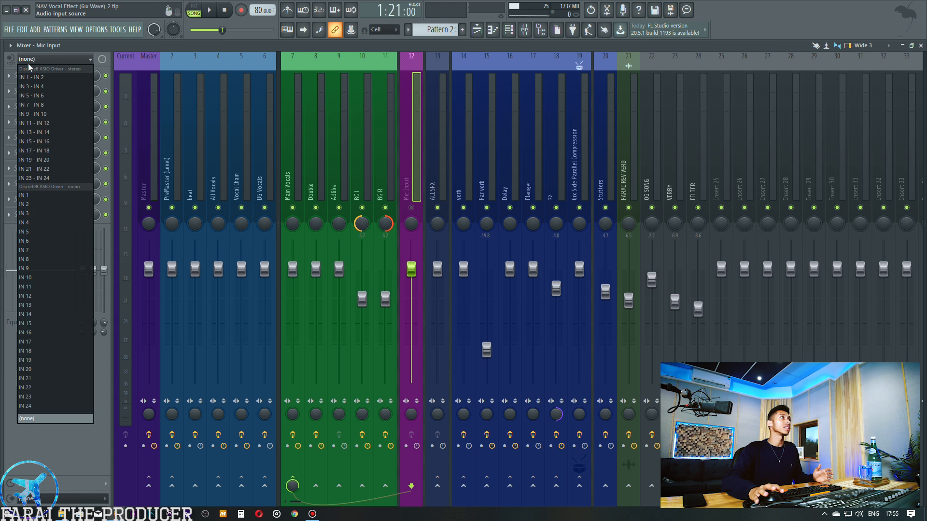
pyautogui.click(419, 185)
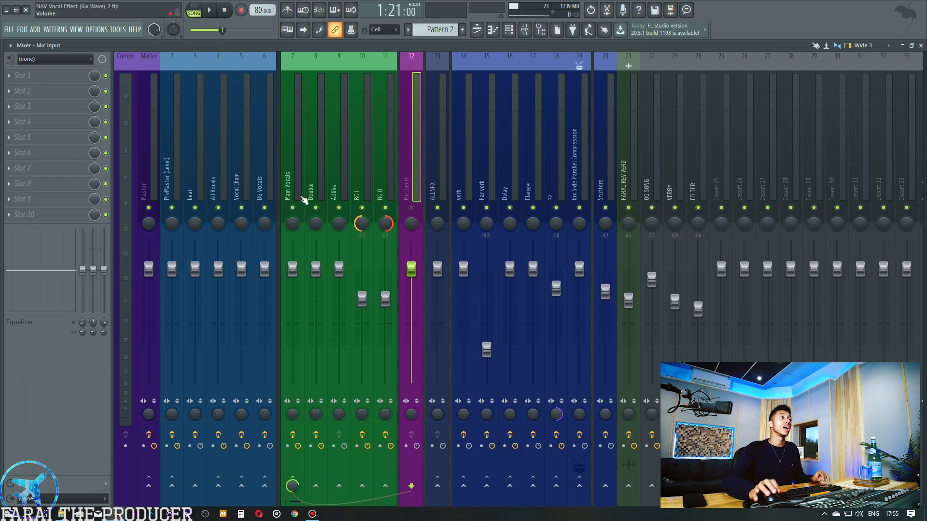
# Compare the effect slots of the Vocal Chain and BG R mixer tracks.
pyautogui.click(242, 162)
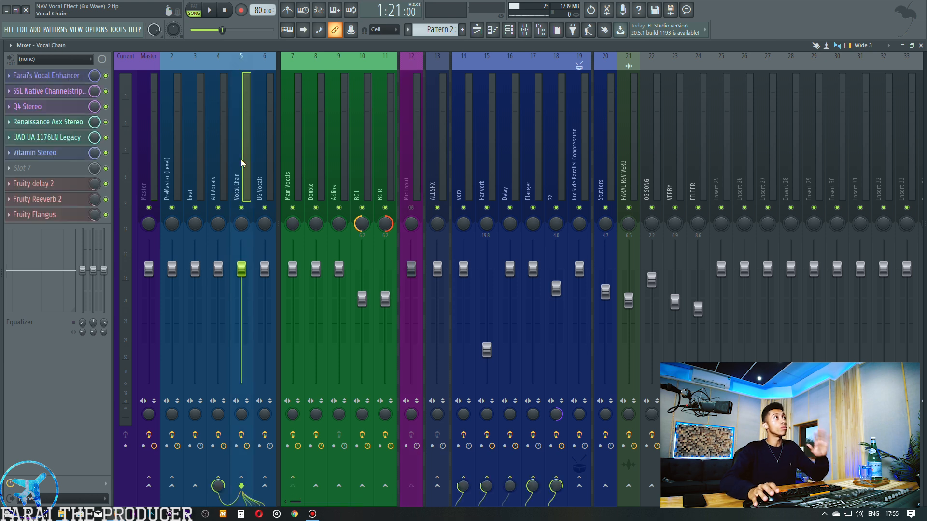
pyautogui.click(385, 182)
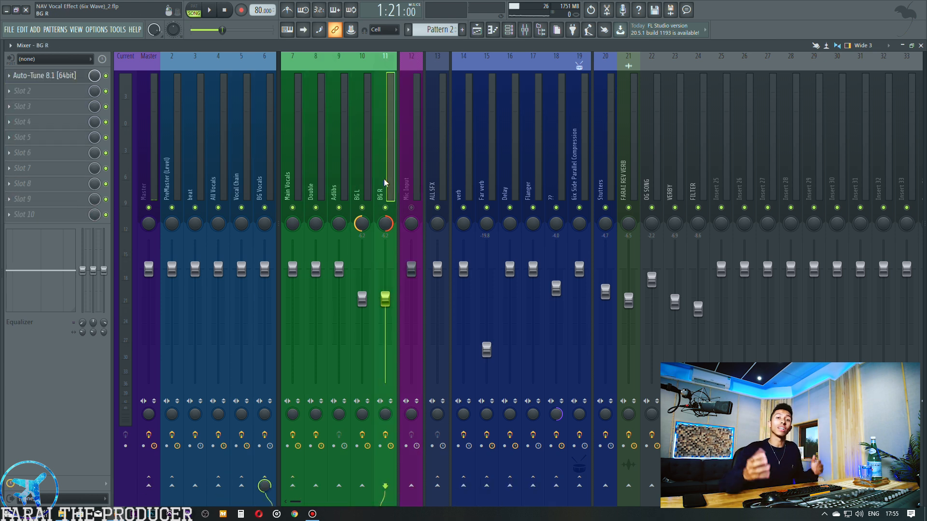
pyautogui.click(247, 164)
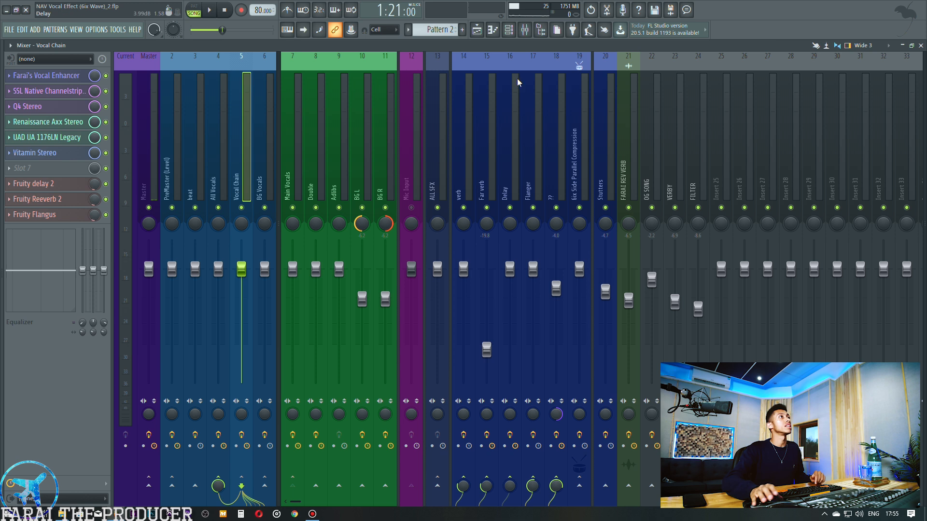
# Select all clips on the Main Vocal playlist track and increase the track's height.
pyautogui.click(476, 31)
pyautogui.doubleClick(126, 257)
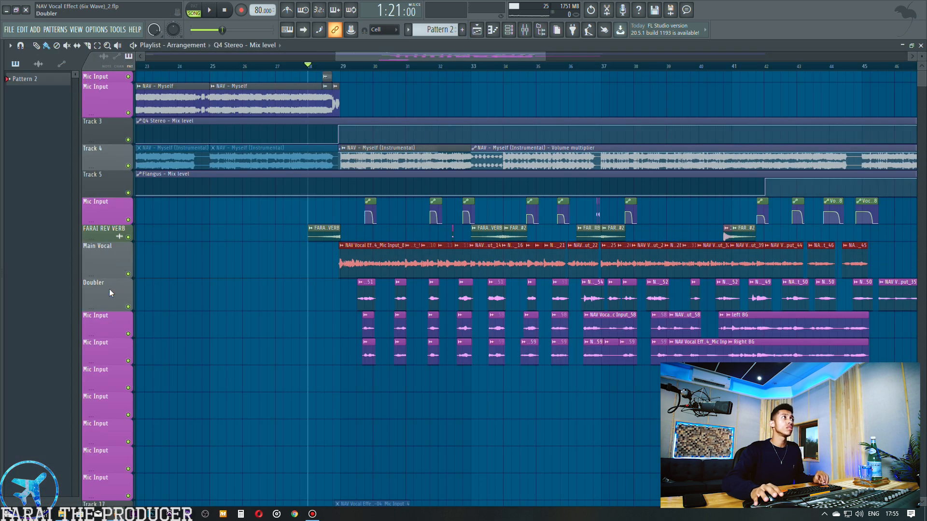
pyautogui.moveTo(105, 278); pyautogui.dragTo(103, 298)
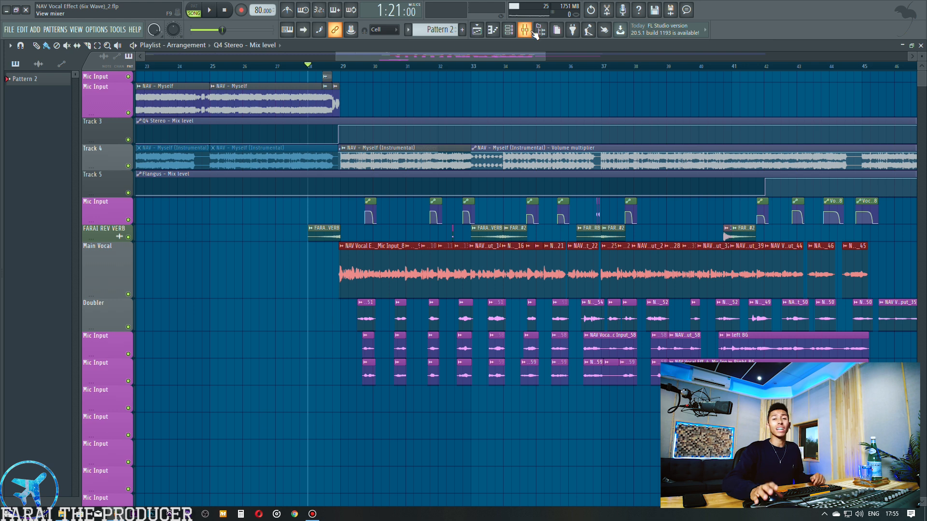
pyautogui.hscroll(1, 437, 59)
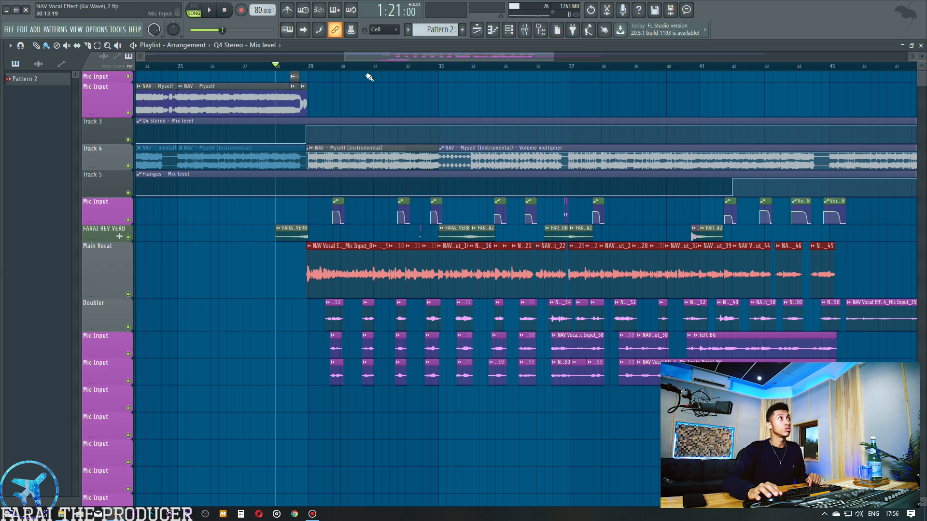
pyautogui.scroll(3, 298, 75)
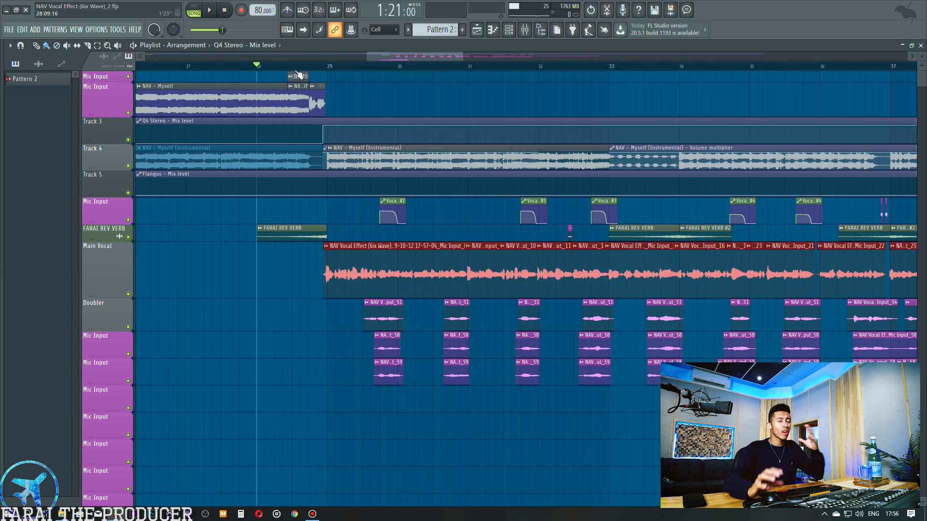
# Open both Auto-Tune 8.1 instances on the Main Vocals mixer track and place their windows side by side.
pyautogui.click(525, 30)
pyautogui.click(296, 140)
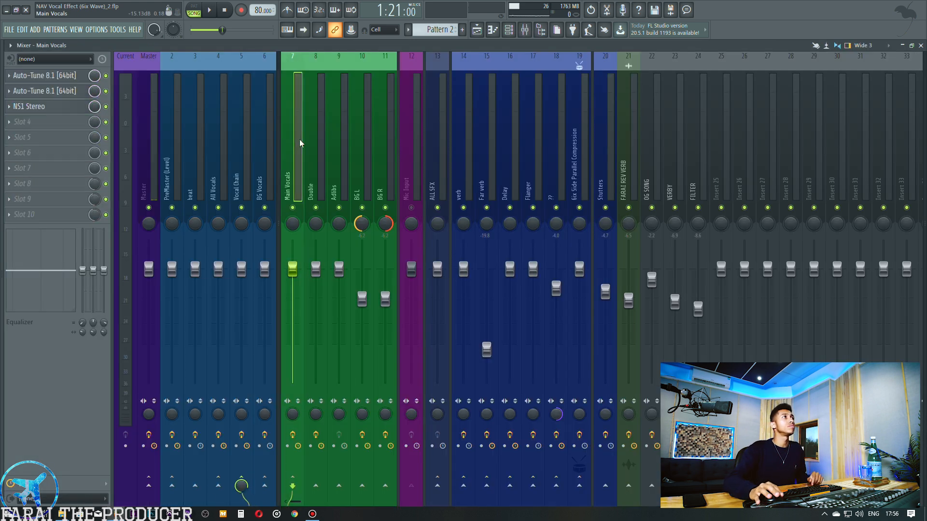
pyautogui.click(43, 75)
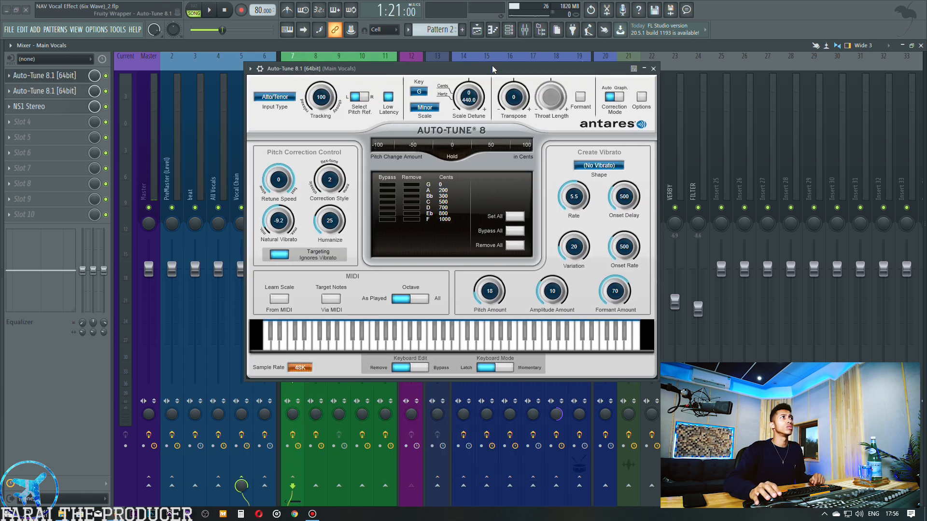
pyautogui.click(27, 92)
pyautogui.moveTo(397, 118); pyautogui.dragTo(656, 121)
pyautogui.moveTo(505, 56); pyautogui.dragTo(369, 114)
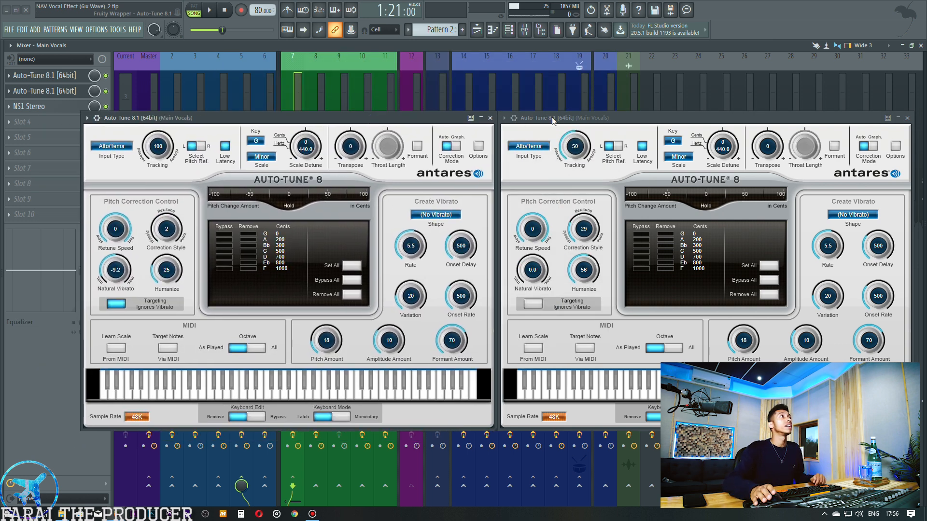
# Compare the settings of the two Auto-Tune instances, close both, and open the NS1 Stereo noise suppressor on Main Vocals.
pyautogui.click(72, 81)
pyautogui.click(71, 83)
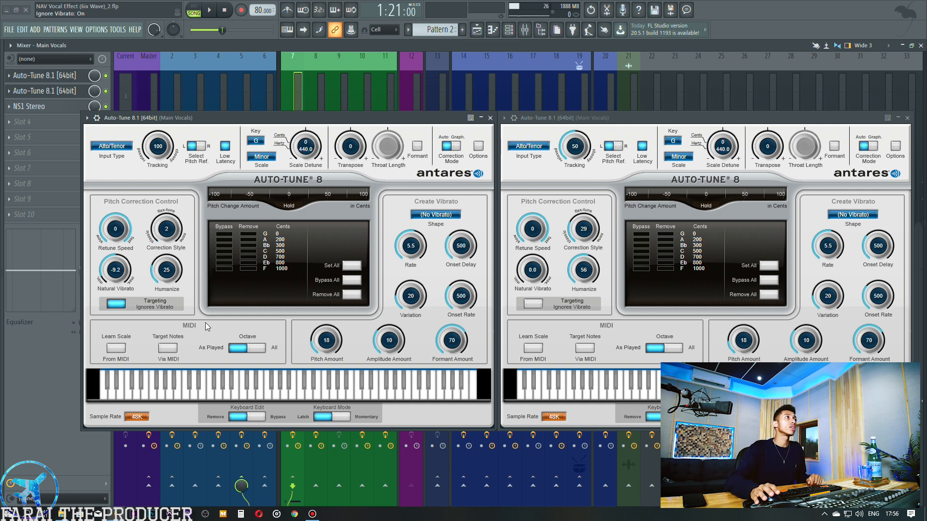
pyautogui.click(663, 129)
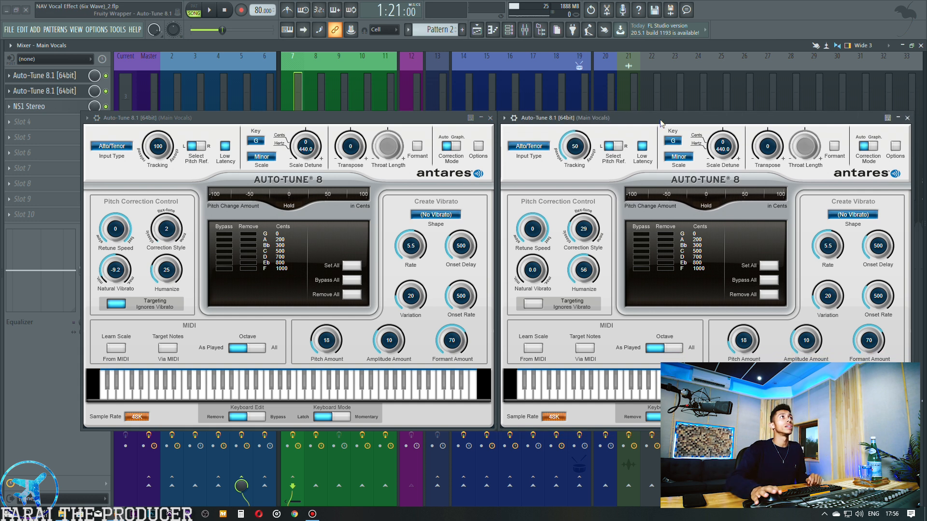
pyautogui.click(489, 118)
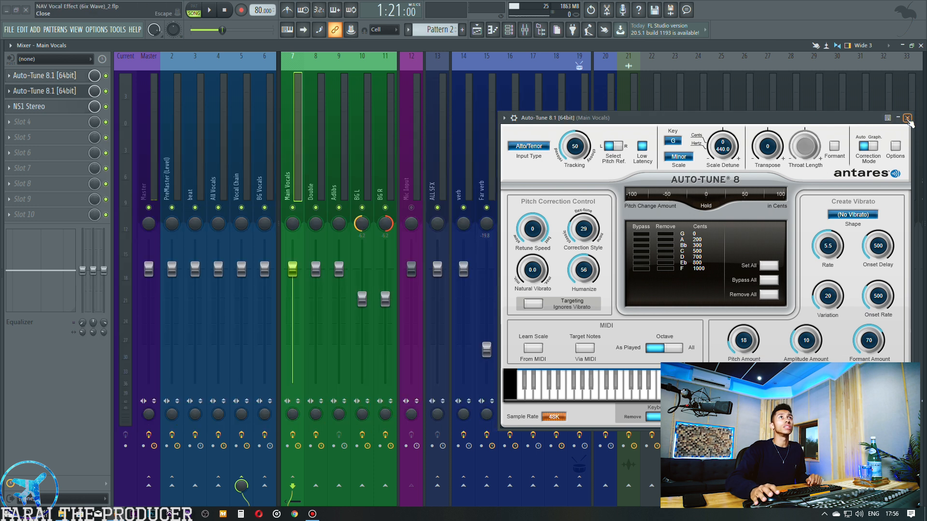
pyautogui.click(907, 118)
pyautogui.click(38, 108)
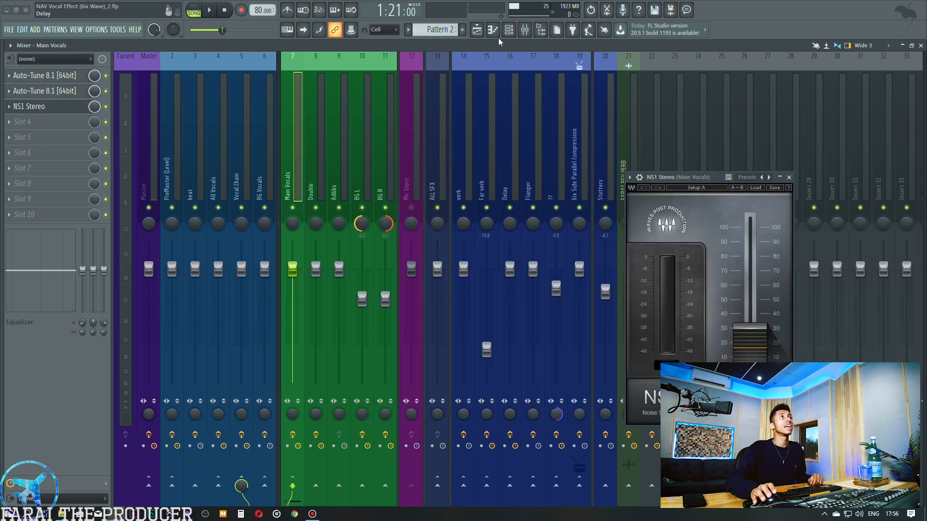
# Deselect the Main Vocal clips, extend the first one's start back before bar 29, and enlarge the track to inspect its waveform.
pyautogui.click(475, 30)
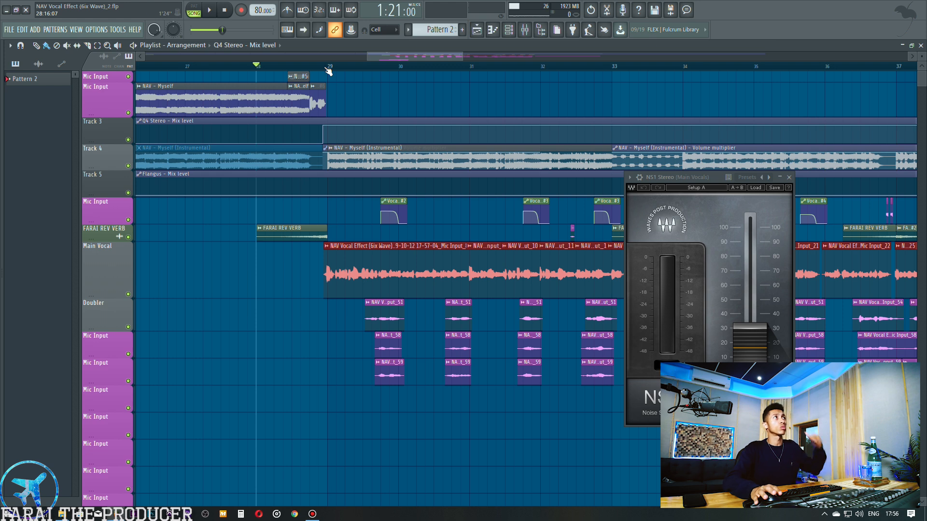
pyautogui.scroll(3, 326, 71)
pyautogui.keyDown('ctrl'); pyautogui.click(224, 262); pyautogui.keyUp('ctrl')
pyautogui.moveTo(329, 295); pyautogui.dragTo(240, 292)
pyautogui.moveTo(116, 297); pyautogui.dragTo(117, 447)
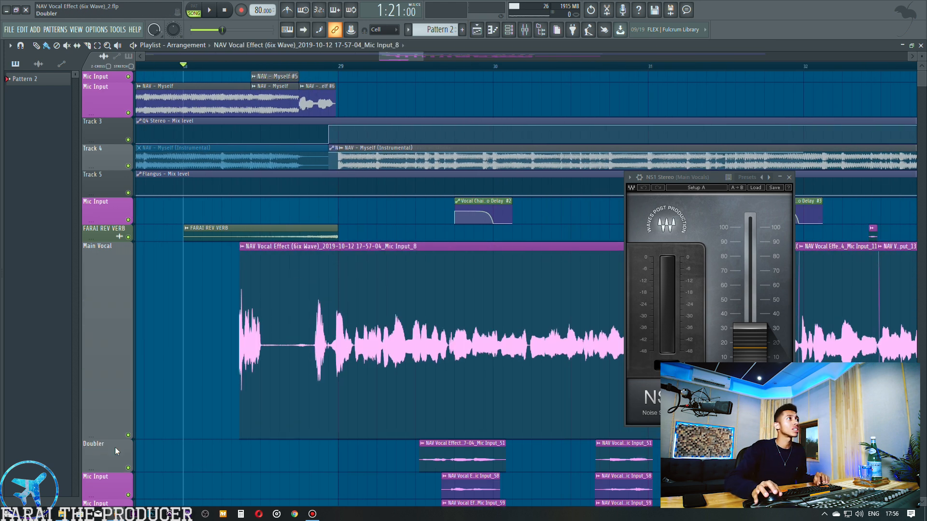
pyautogui.click(280, 345)
pyautogui.scroll(2, 287, 373)
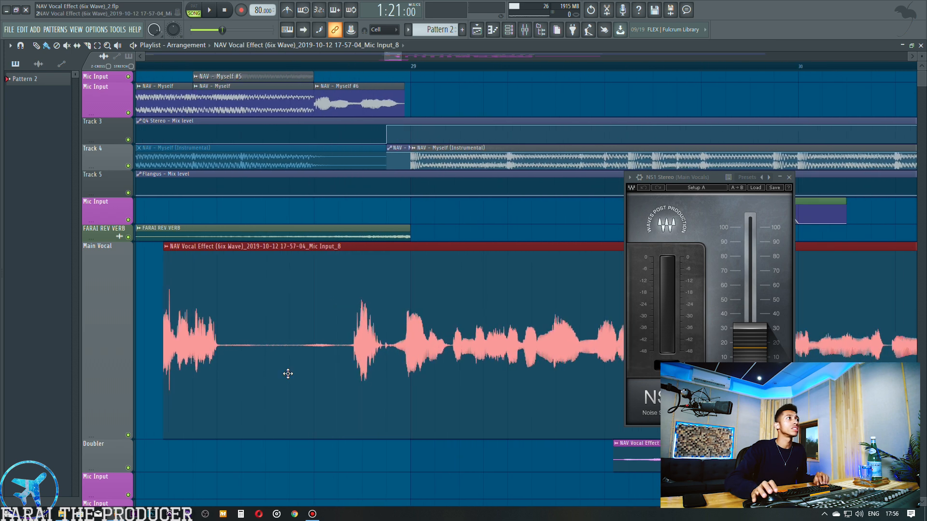
pyautogui.click(320, 465)
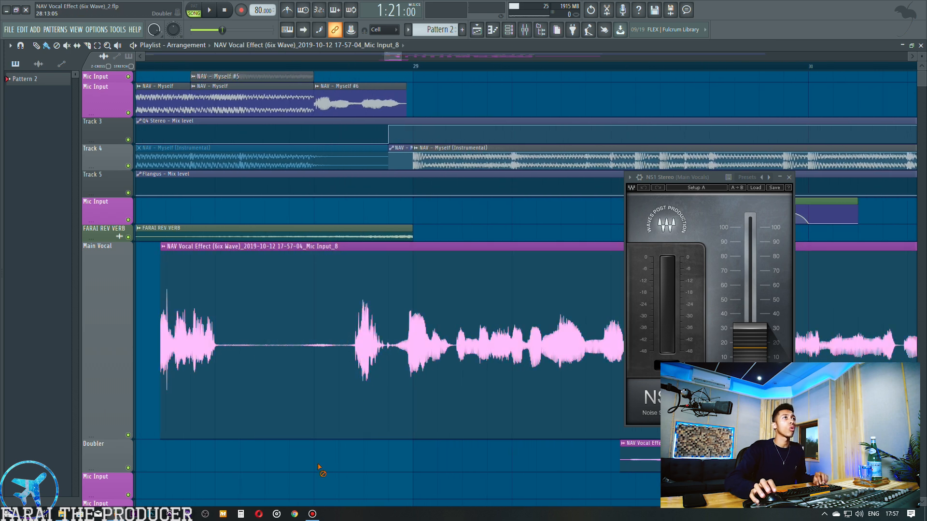
# Undo the Main Vocal clip extension and the track height increase.
pyautogui.hotkey('ctrl', 'z')
pyautogui.hotkey('ctrl', 'z')
pyautogui.hotkey('ctrl', 'z')
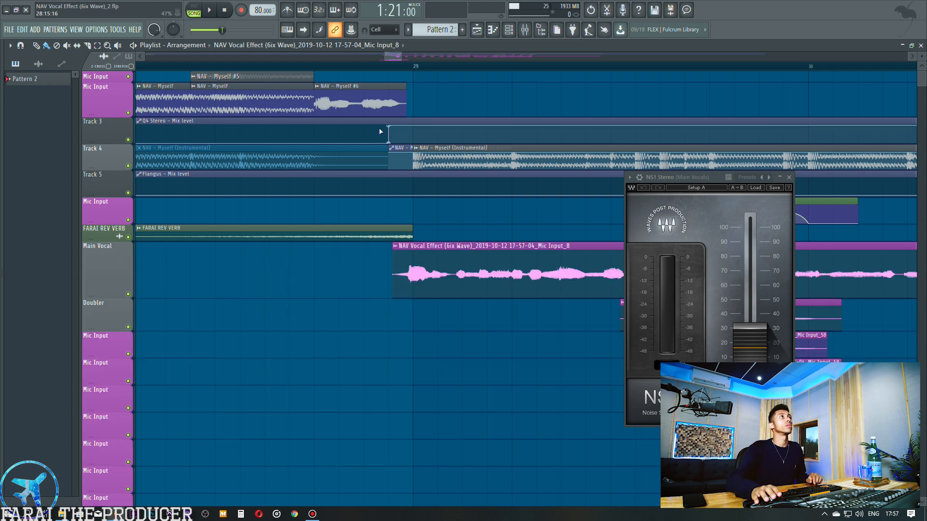
pyautogui.scroll(-4, 390, 71)
pyautogui.moveTo(398, 56); pyautogui.dragTo(412, 55)
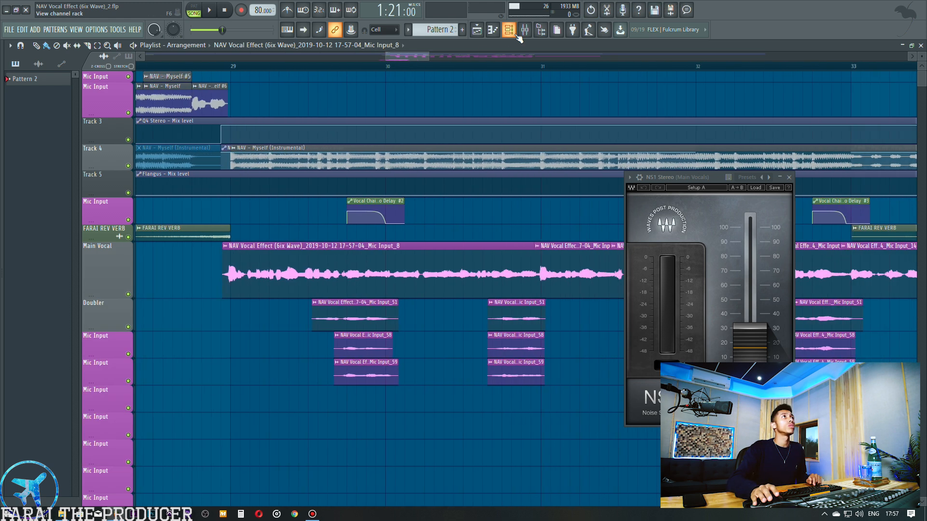
# Compare the effect slots of the Vocal Chain and Main Vocals tracks in the mixer.
pyautogui.click(523, 31)
pyautogui.click(234, 131)
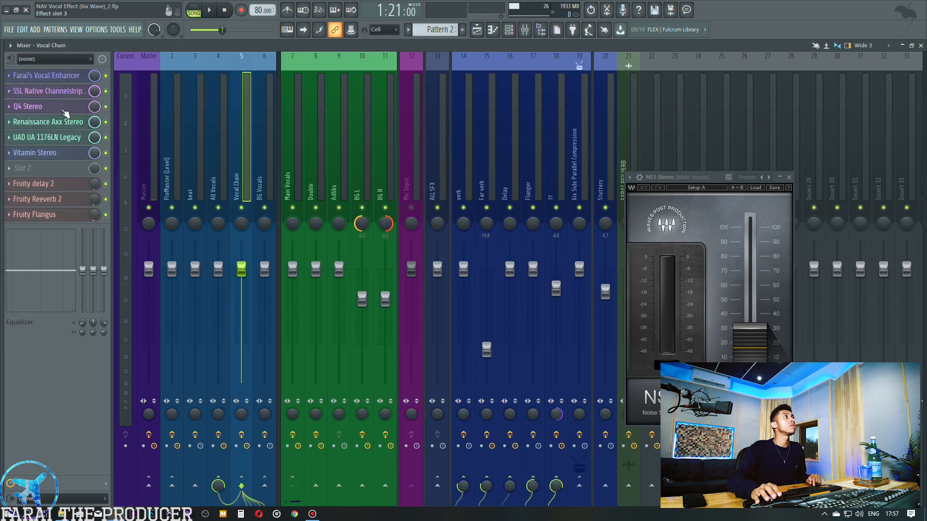
pyautogui.click(297, 145)
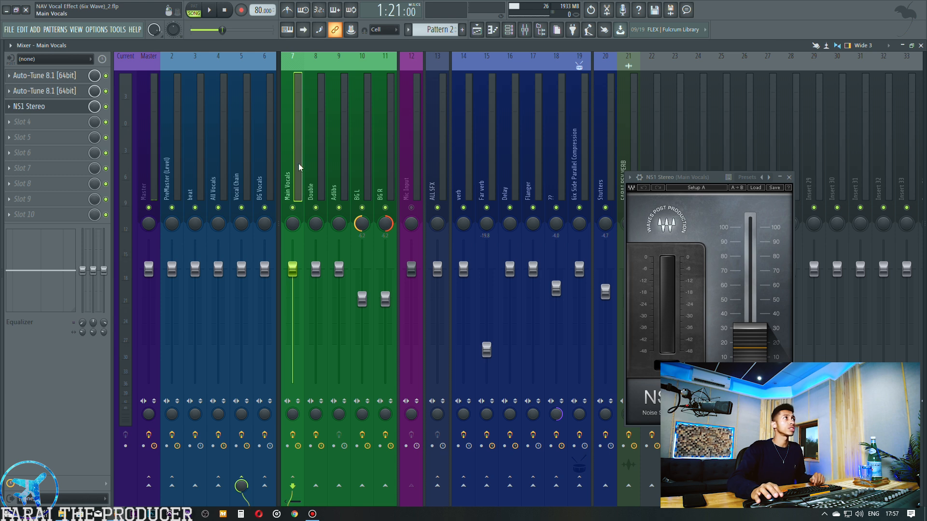
# Select the Main Vocal clips from bar 29 onward in the playlist.
pyautogui.click(474, 34)
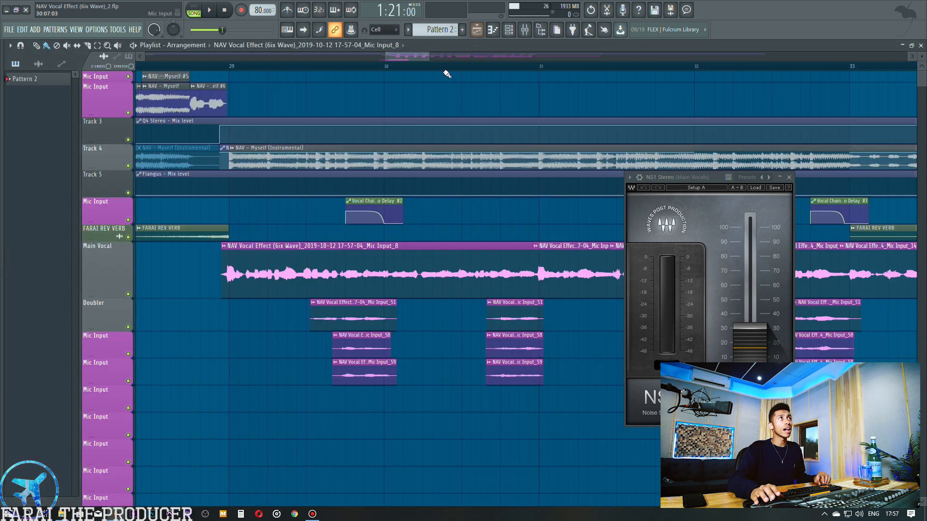
pyautogui.scroll(-3, 443, 69)
pyautogui.moveTo(309, 258); pyautogui.dragTo(707, 296)
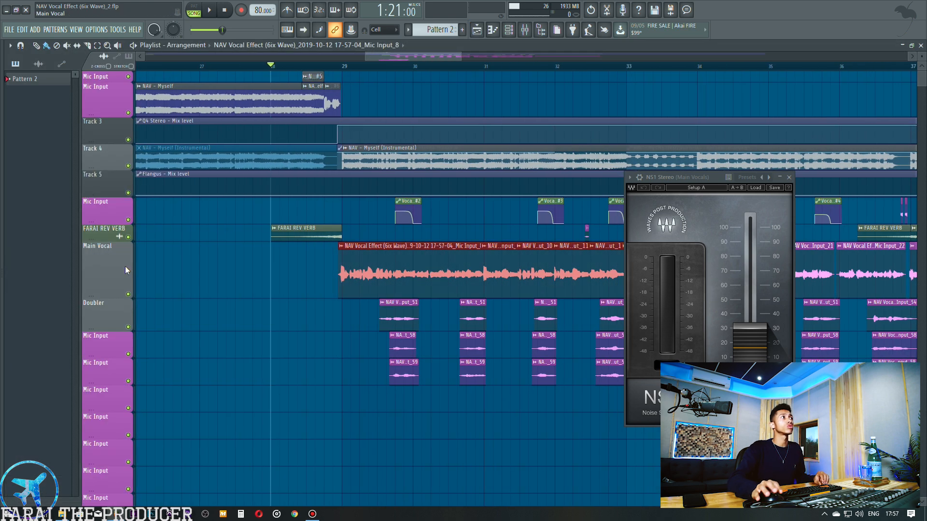
# Open Farai's Vocal Enhancer on the Vocal Chain mixer track and enlarge its window to show the full control surface.
pyautogui.click(526, 32)
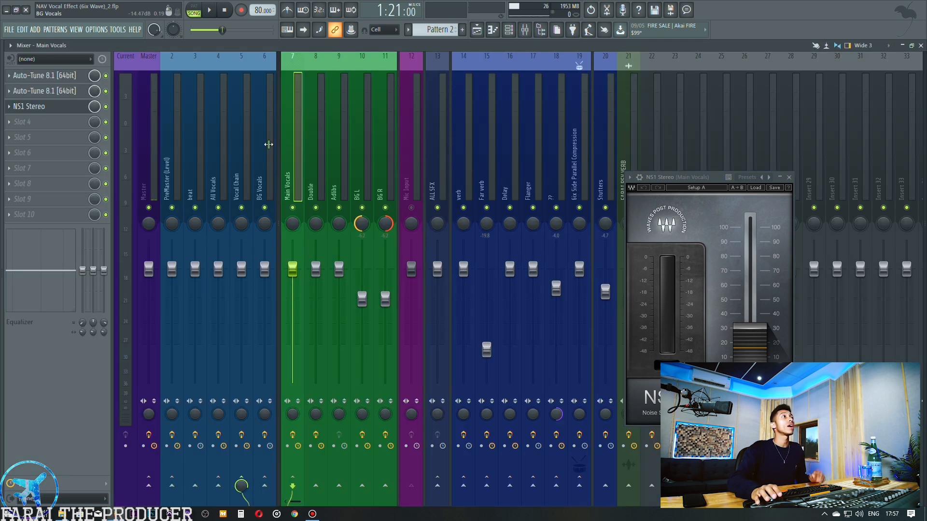
pyautogui.click(244, 134)
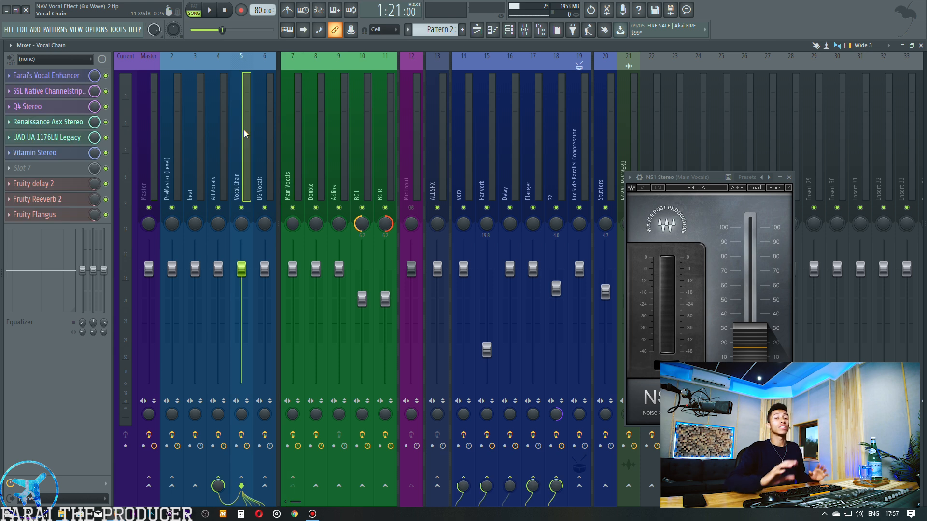
pyautogui.click(28, 75)
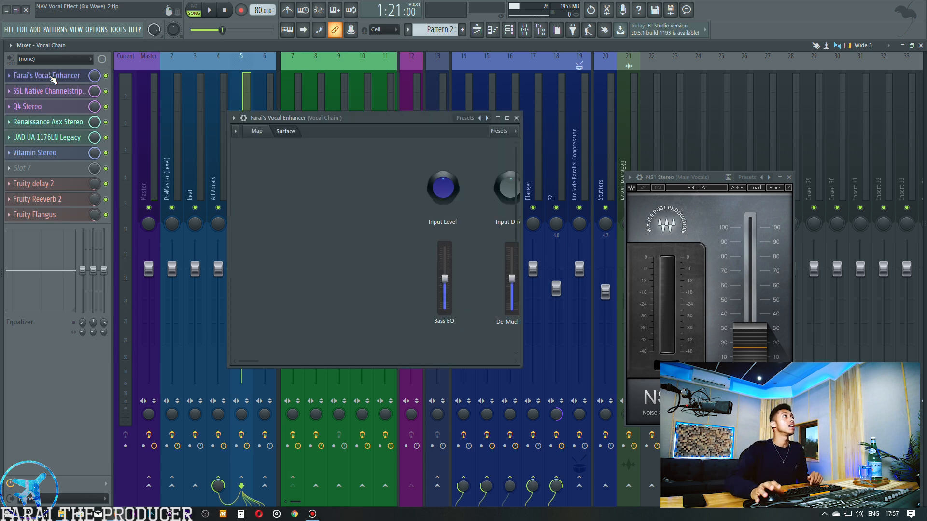
pyautogui.moveTo(536, 372); pyautogui.dragTo(825, 438)
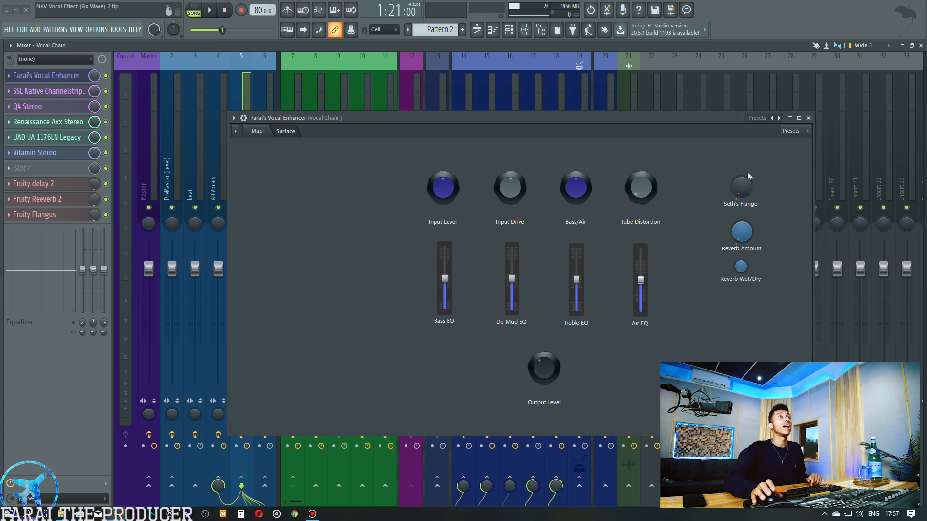
pyautogui.moveTo(694, 117); pyautogui.dragTo(656, 113)
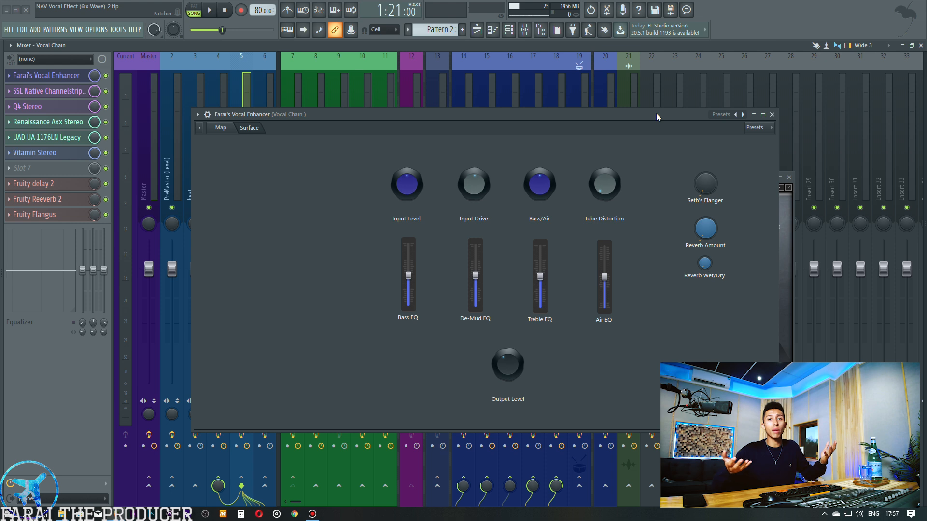
pyautogui.moveTo(656, 114); pyautogui.dragTo(657, 105)
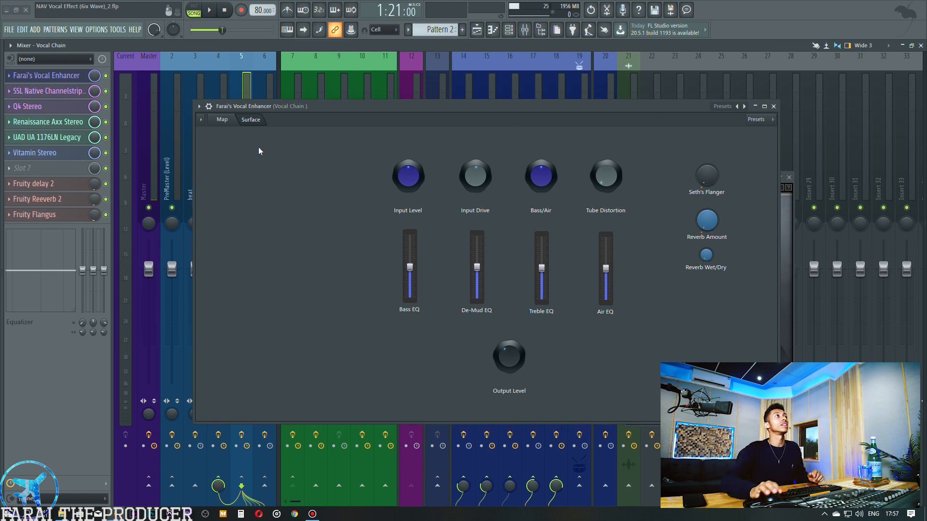
pyautogui.moveTo(407, 109); pyautogui.dragTo(412, 171)
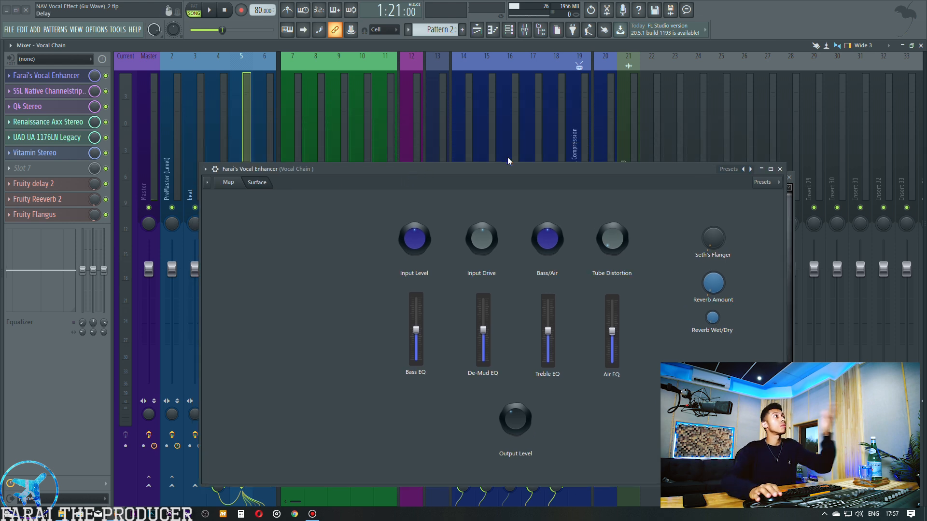
pyautogui.moveTo(507, 172); pyautogui.dragTo(480, 158)
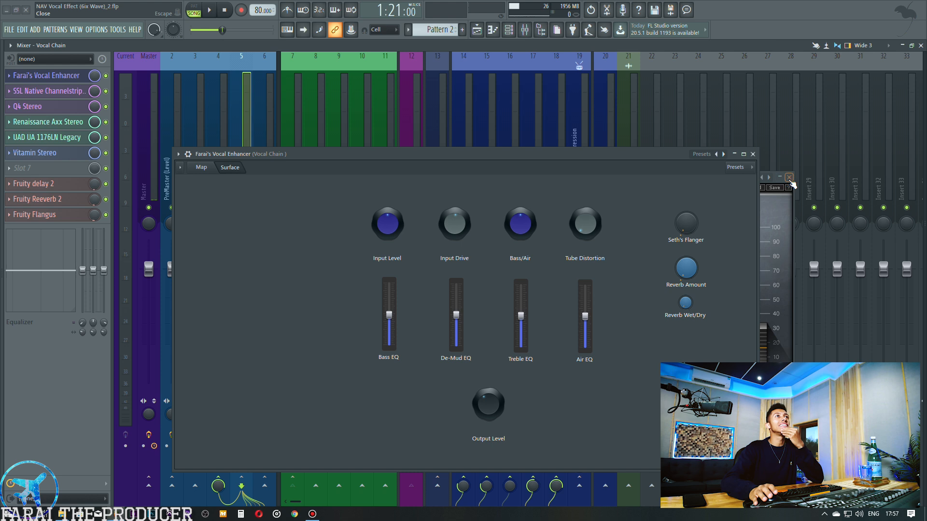
# Close the NS1 Stereo window and inspect the Vocal Enhancer's internal plugin map, returning to its control surface.
pyautogui.click(789, 178)
pyautogui.moveTo(627, 151); pyautogui.dragTo(636, 132)
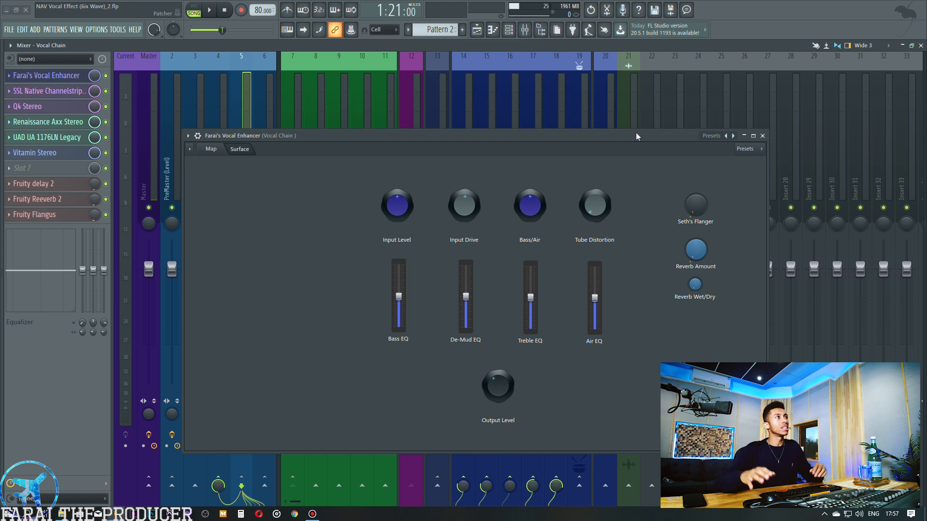
pyautogui.moveTo(378, 135); pyautogui.dragTo(382, 116)
pyautogui.click(215, 129)
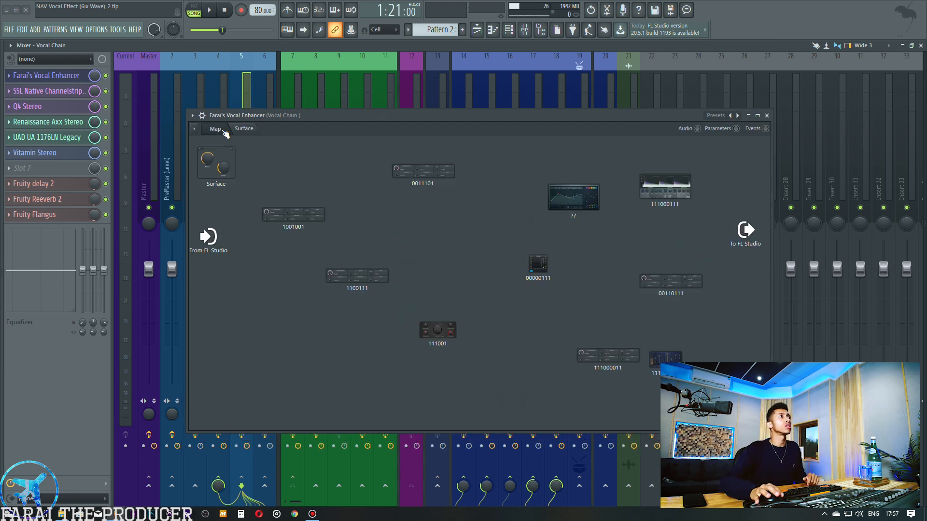
pyautogui.click(243, 129)
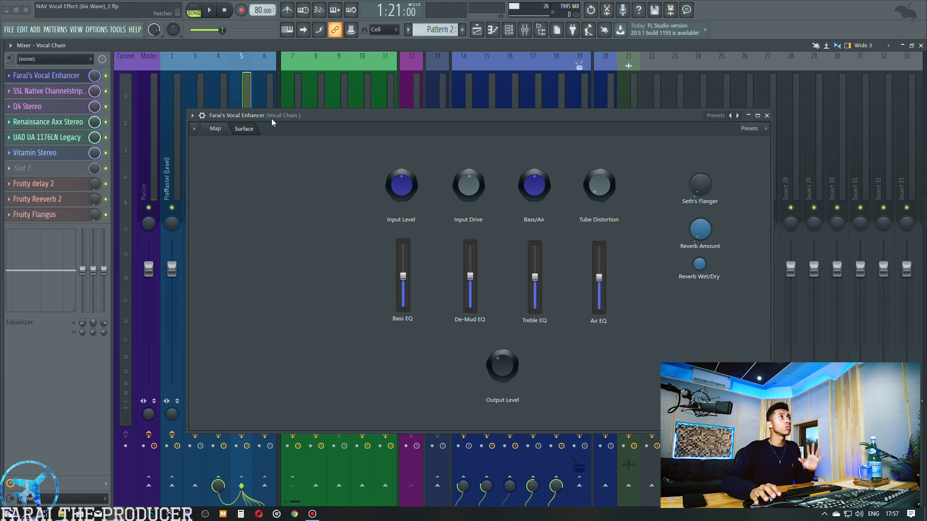
pyautogui.moveTo(273, 122); pyautogui.dragTo(261, 136)
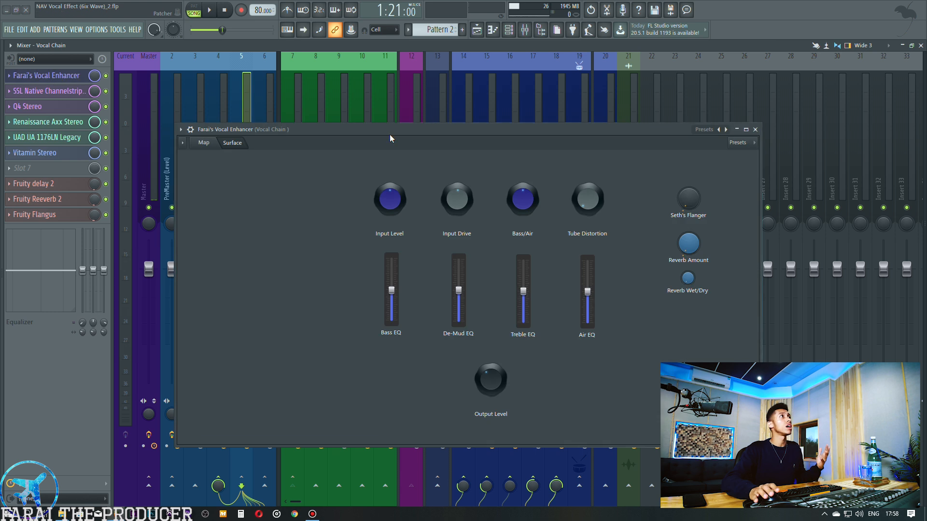
pyautogui.moveTo(389, 134); pyautogui.dragTo(391, 112)
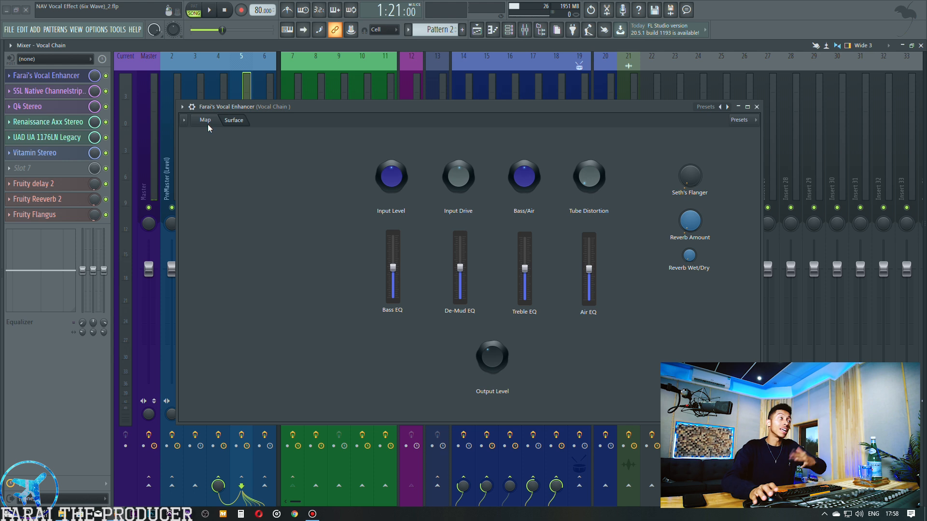
# Bypass Farai's Vocal Enhancer, close its window and play the song to hear the vocals without it.
pyautogui.click(105, 76)
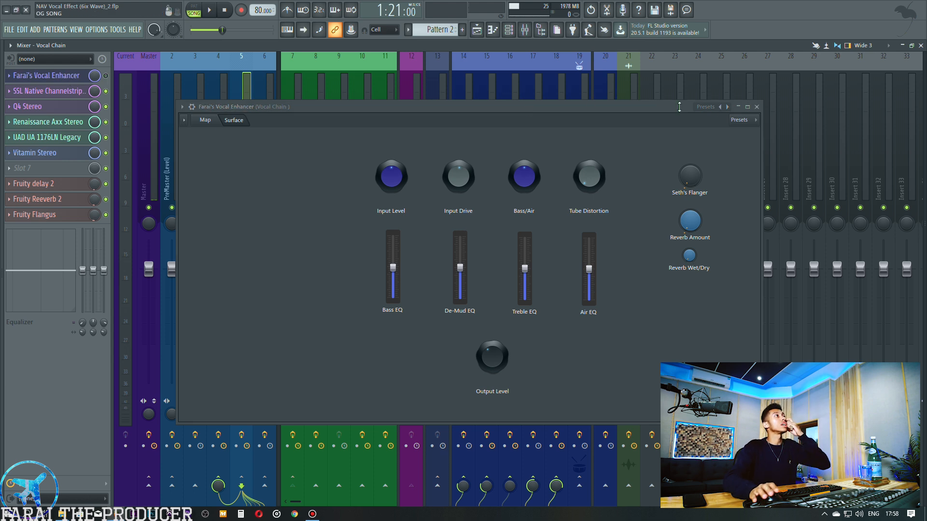
pyautogui.click(757, 107)
pyautogui.click(493, 30)
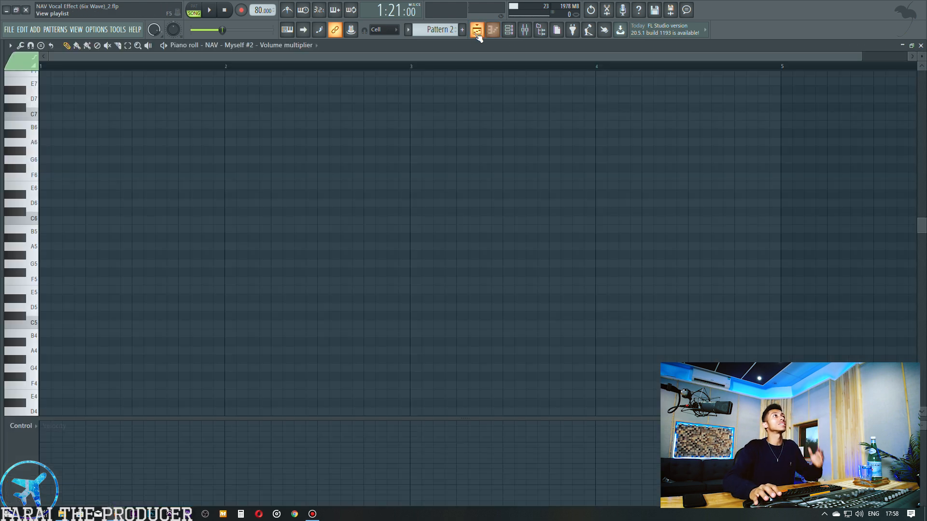
pyautogui.click(476, 29)
pyautogui.press('space')
pyautogui.click(525, 29)
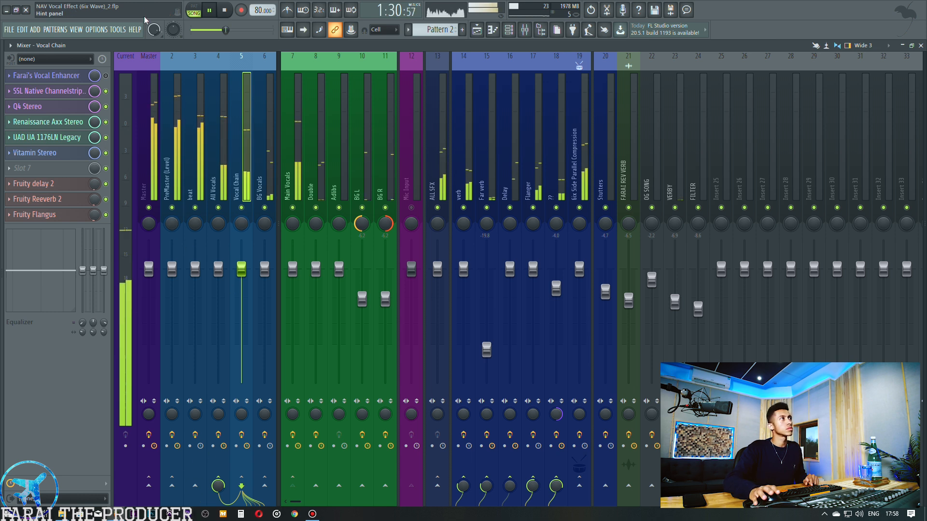
pyautogui.press('space')
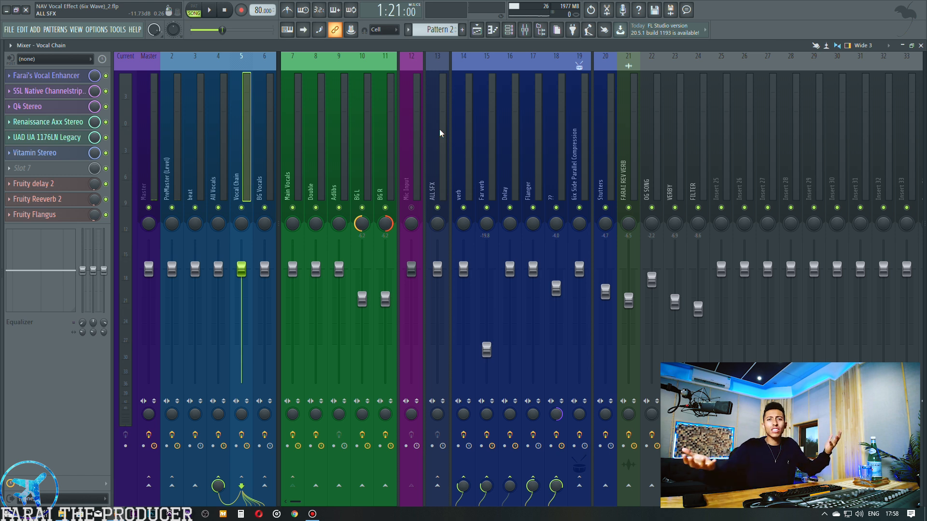
# Play the song with Farai's Vocal Enhancer active, checking both the playlist and the mixer levels, and stop playback.
pyautogui.press('space')
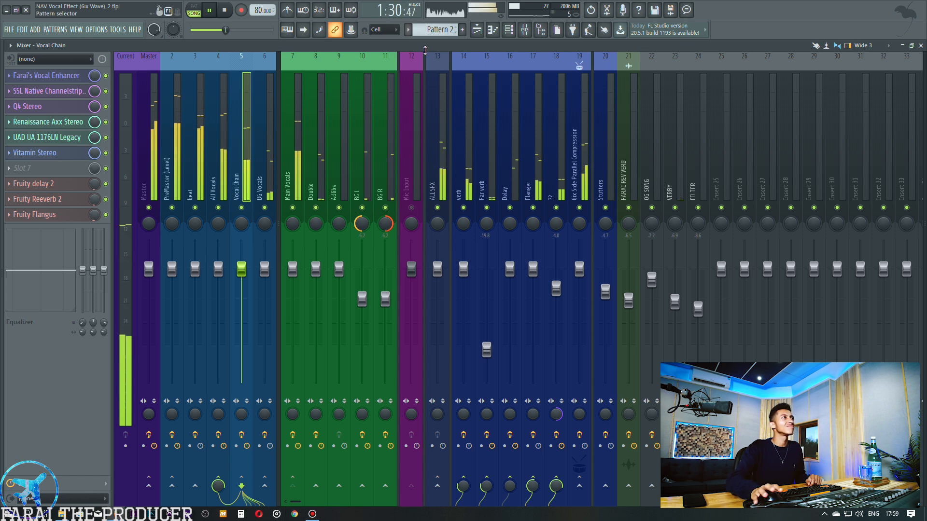
pyautogui.click(477, 31)
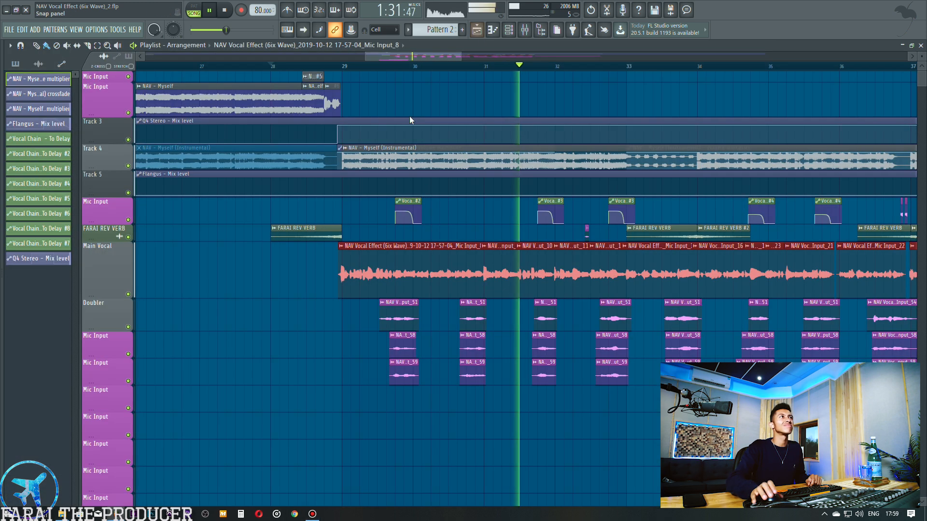
pyautogui.click(525, 30)
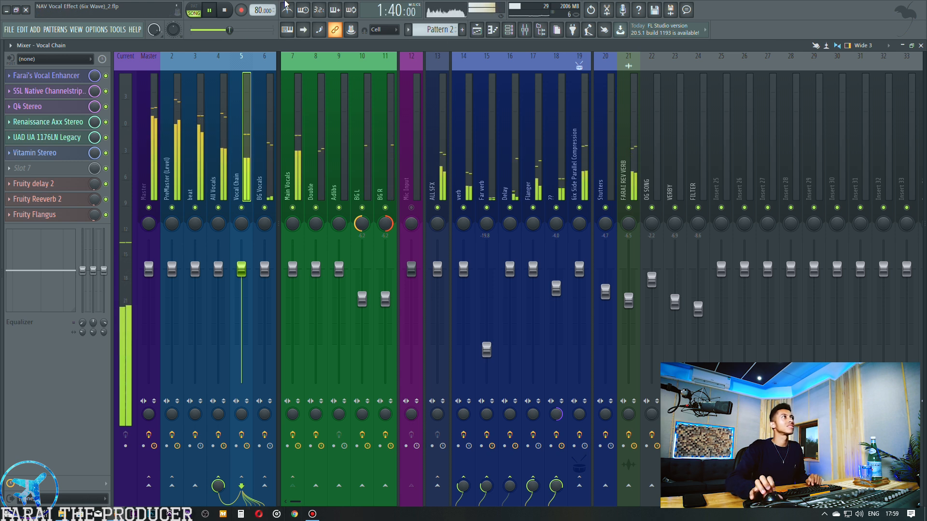
pyautogui.press('space')
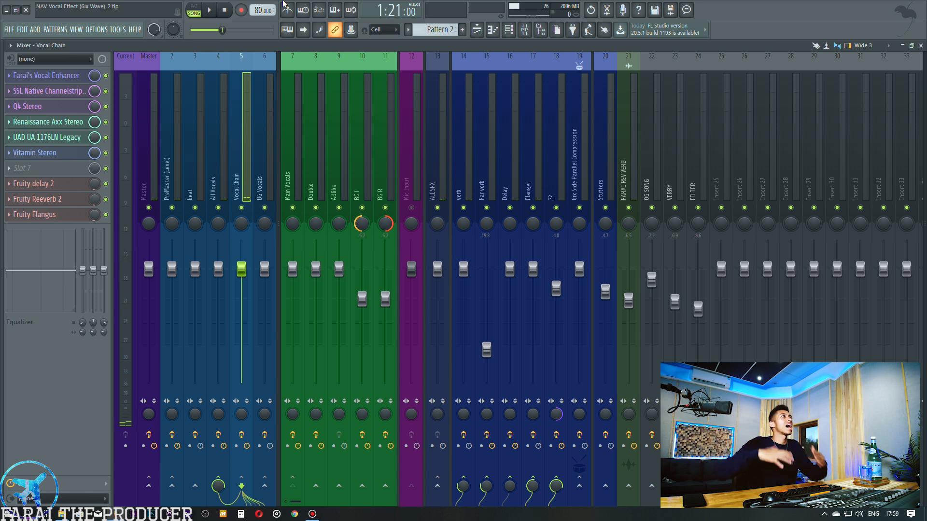
# Open SSL Native Channelstrip v6 on the Vocal Chain and examine its EQ and dynamics settings.
pyautogui.click(65, 91)
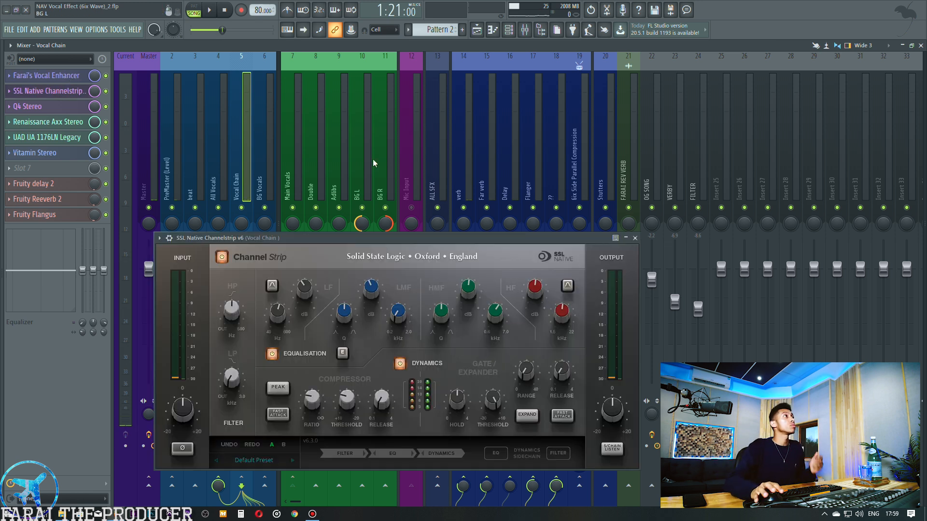
pyautogui.moveTo(370, 240); pyautogui.dragTo(435, 221)
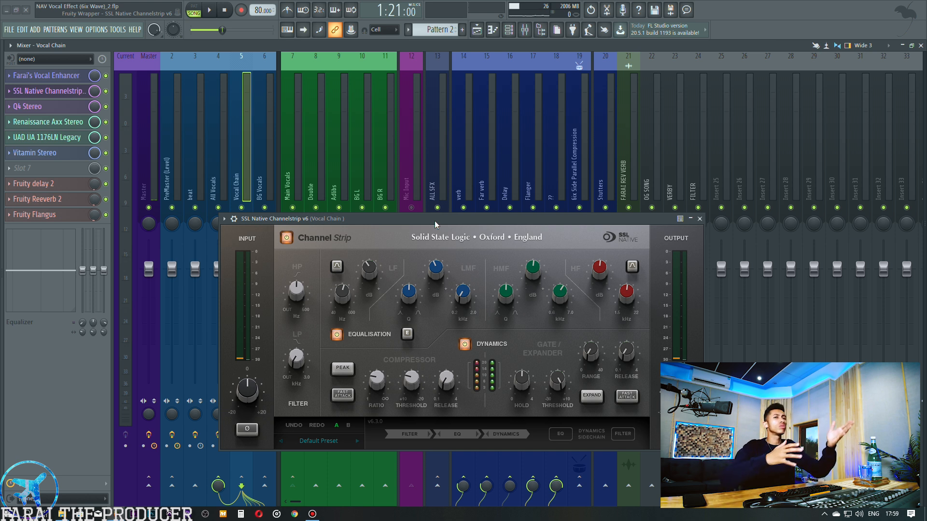
pyautogui.moveTo(434, 222); pyautogui.dragTo(437, 213)
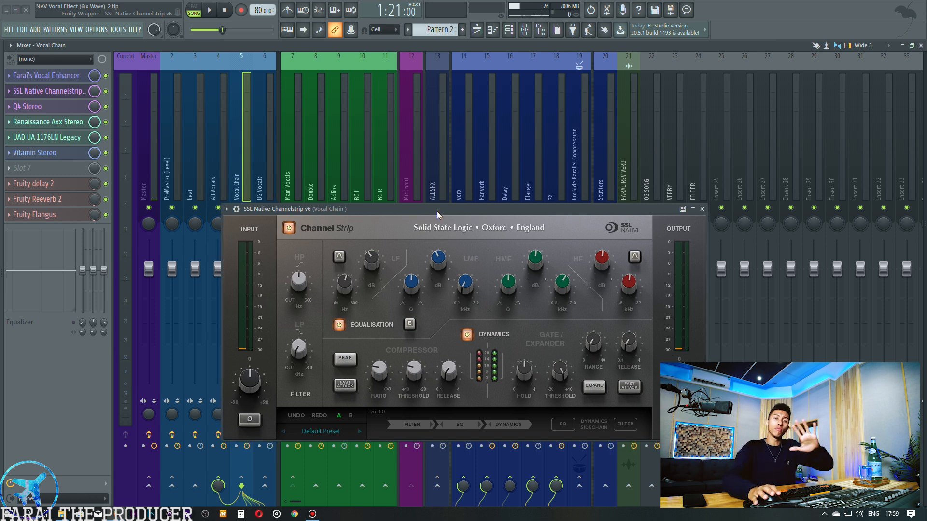
pyautogui.moveTo(437, 212); pyautogui.dragTo(418, 215)
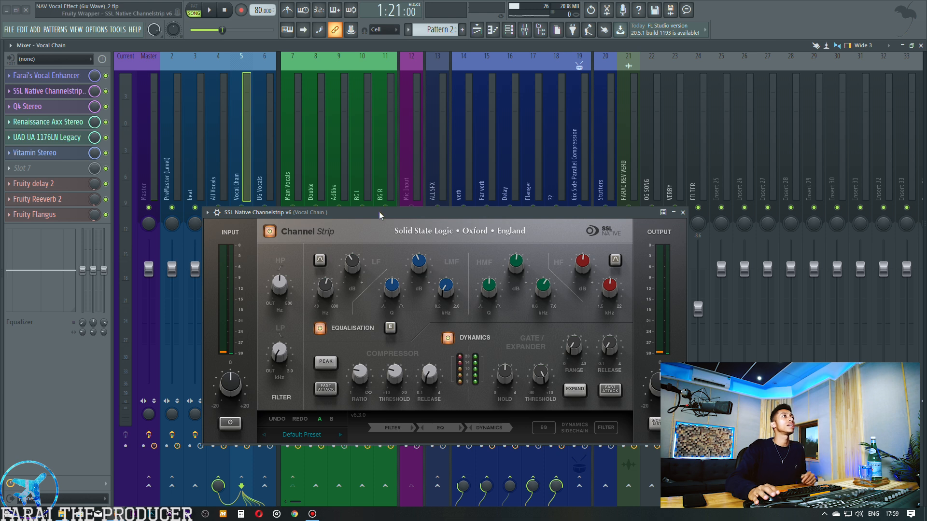
pyautogui.moveTo(378, 212); pyautogui.dragTo(379, 209)
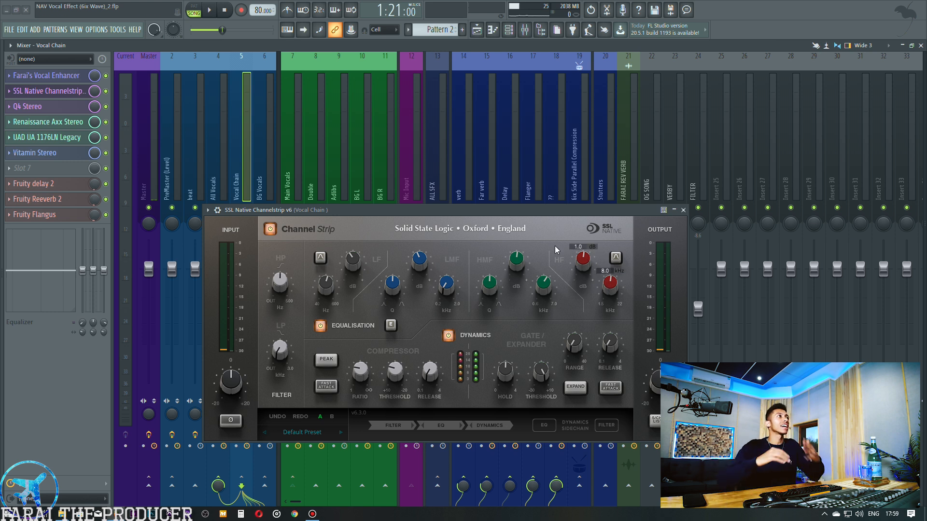
# Close the SSL channel strip and open the Q4 Stereo equalizer, placing its window in full view.
pyautogui.click(69, 92)
pyautogui.click(67, 107)
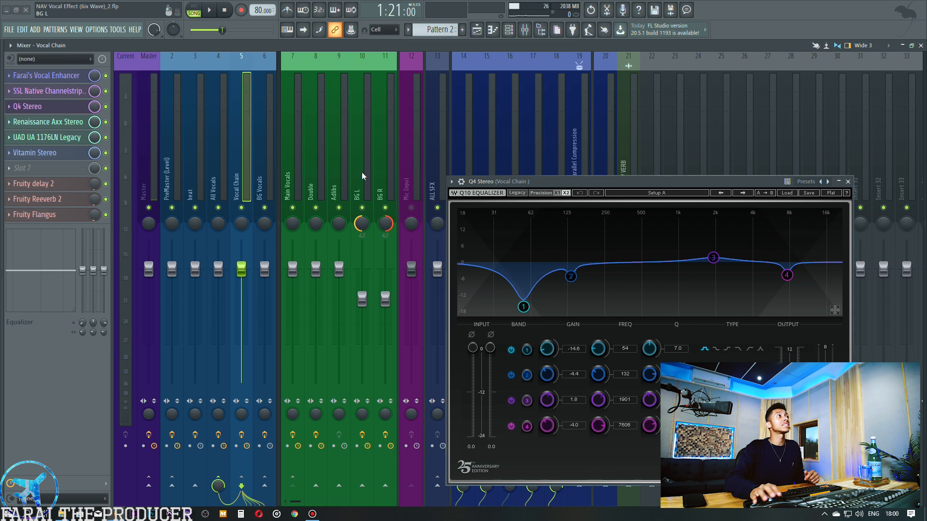
pyautogui.moveTo(489, 179); pyautogui.dragTo(285, 124)
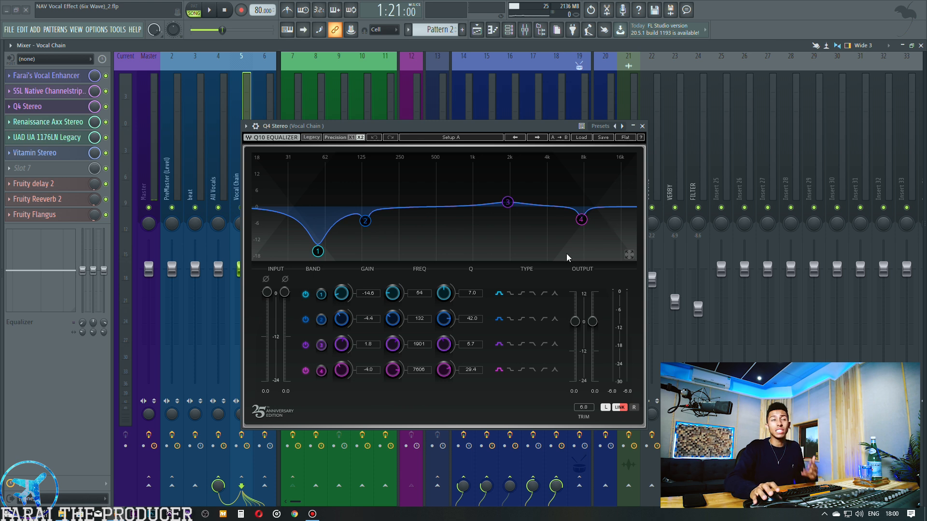
# Try boosting the Q4 Stereo gains of band 2 to 9.9 and band 4 to 10.3, and play the song from bar 30.
pyautogui.click(340, 320)
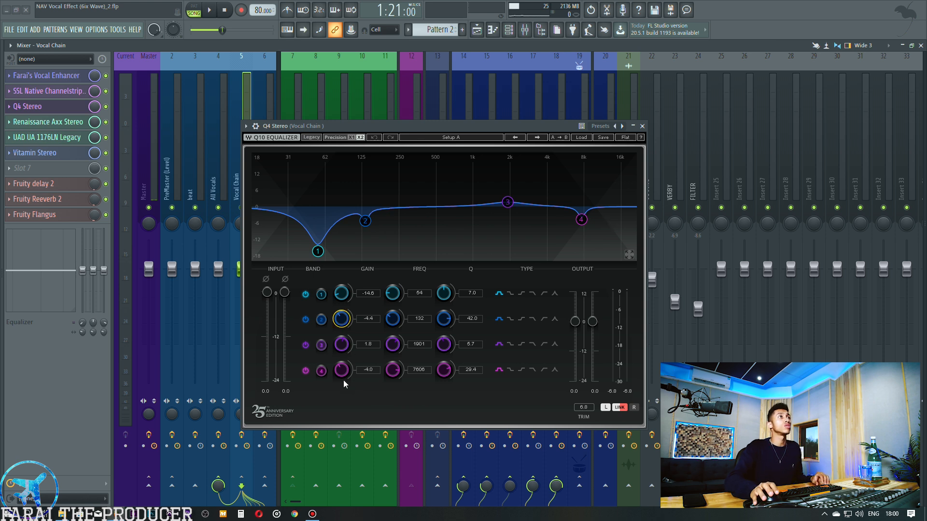
pyautogui.moveTo(344, 329); pyautogui.dragTo(344, 300)
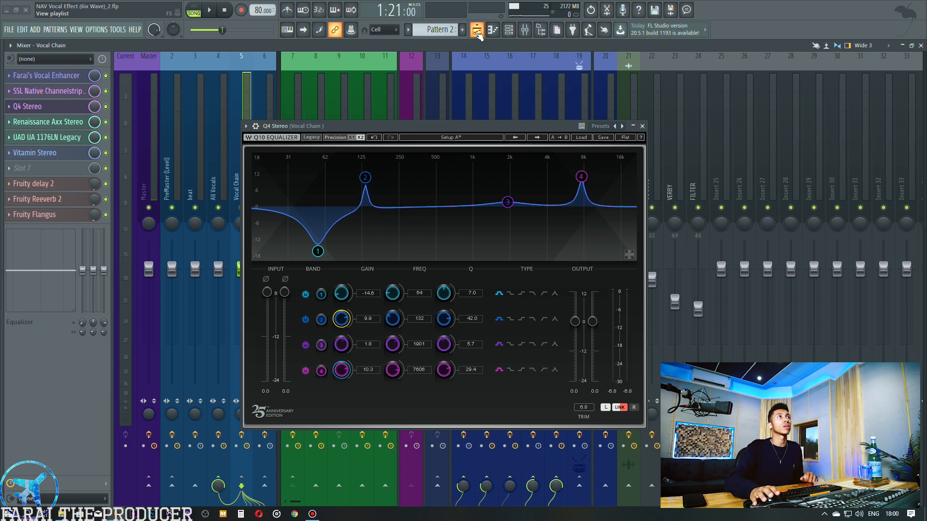
pyautogui.click(477, 31)
pyautogui.click(414, 66)
pyautogui.press('space')
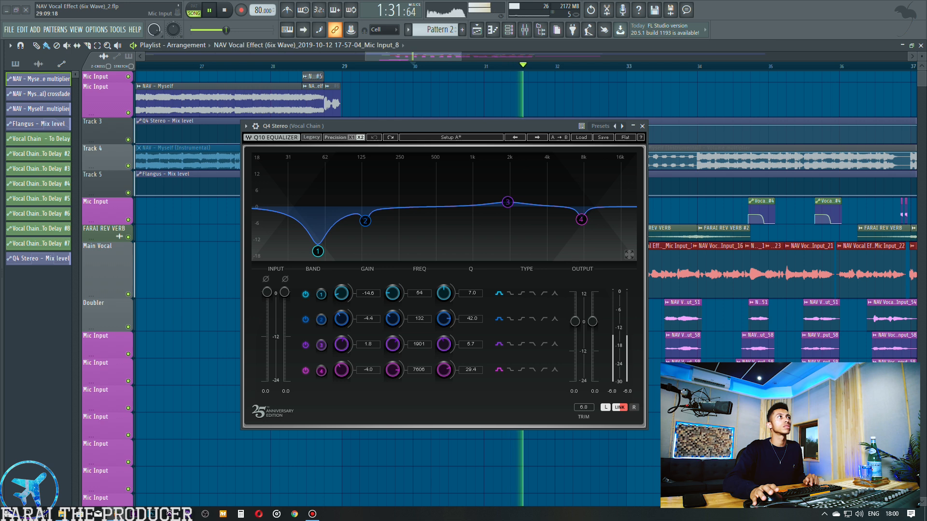
# Try raising the Q4 Stereo band 2 gain to 18.0 during playback, undo the boost and stop the song.
pyautogui.moveTo(365, 221); pyautogui.dragTo(373, 145)
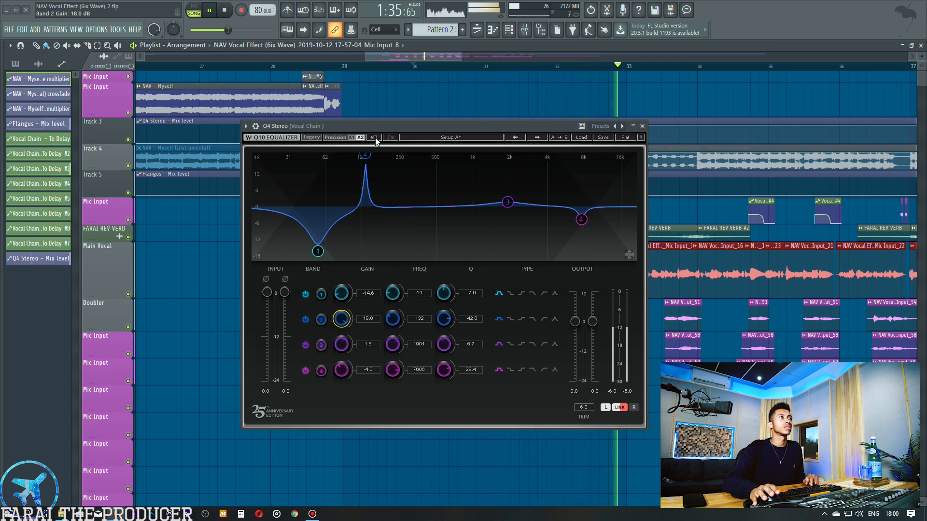
pyautogui.click(374, 138)
pyautogui.press('space')
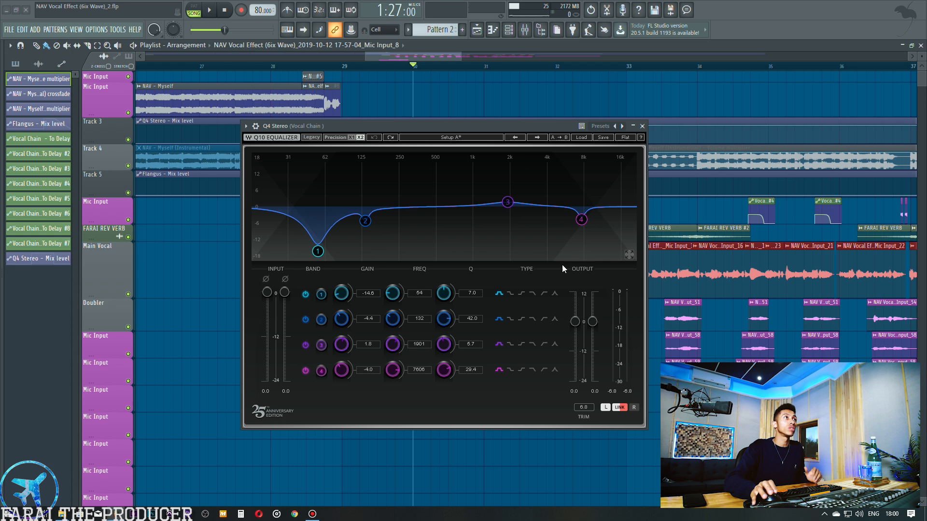
# Try boosting the Q4 Stereo band 4 gain to 18.0 during playback, undo the boost and stop the song.
pyautogui.moveTo(341, 377); pyautogui.dragTo(344, 299)
pyautogui.press('space')
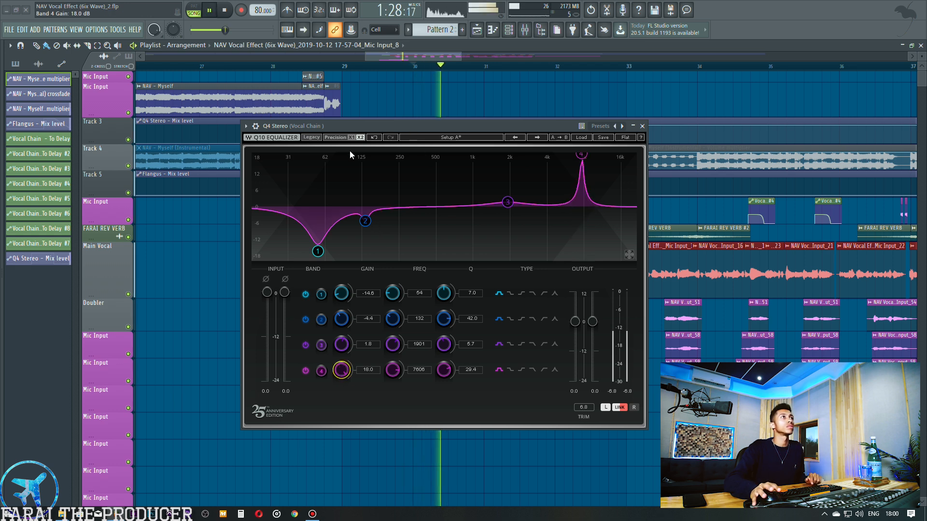
pyautogui.click(373, 138)
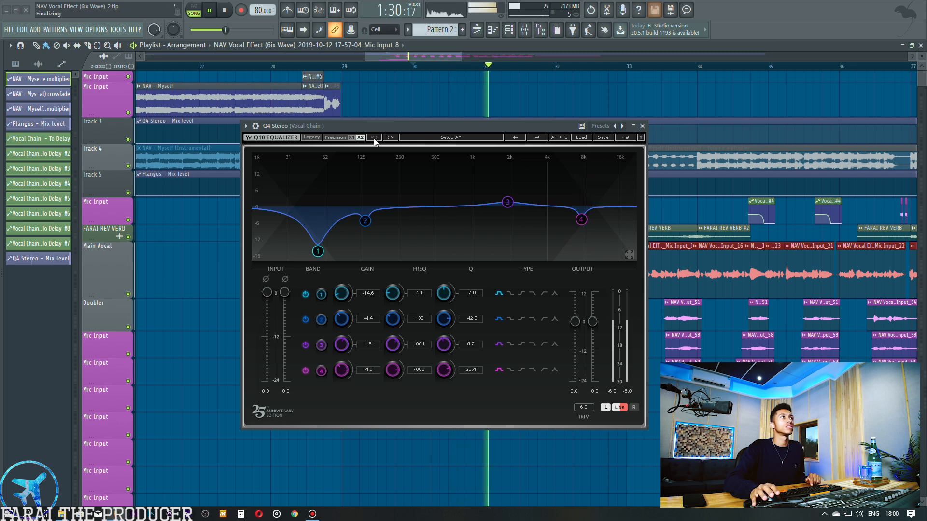
pyautogui.press('space')
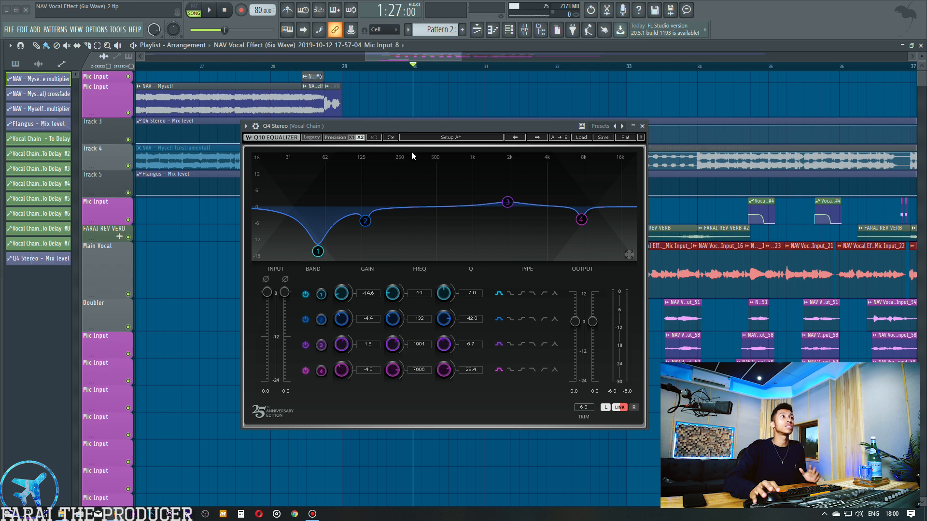
# Try raising the Q4 Stereo band 3 gain to 7.2 during playback, undo the change and stop the song.
pyautogui.press('space')
pyautogui.moveTo(341, 345); pyautogui.dragTo(341, 327)
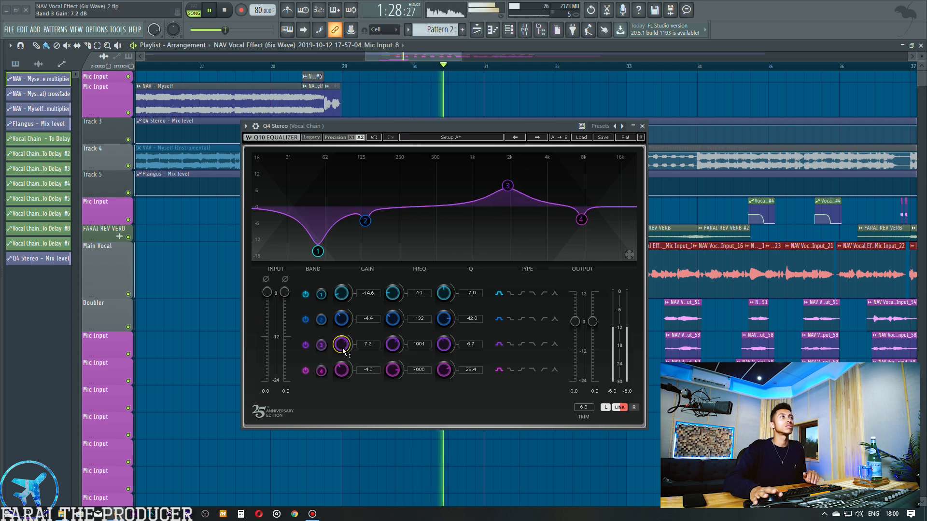
pyautogui.click(374, 137)
pyautogui.press('space')
# Switch from the playlist to the mixer and reposition the Q4 Stereo window over the tracks.
pyautogui.click(525, 29)
pyautogui.click(41, 78)
pyautogui.click(42, 78)
pyautogui.moveTo(438, 129); pyautogui.dragTo(475, 186)
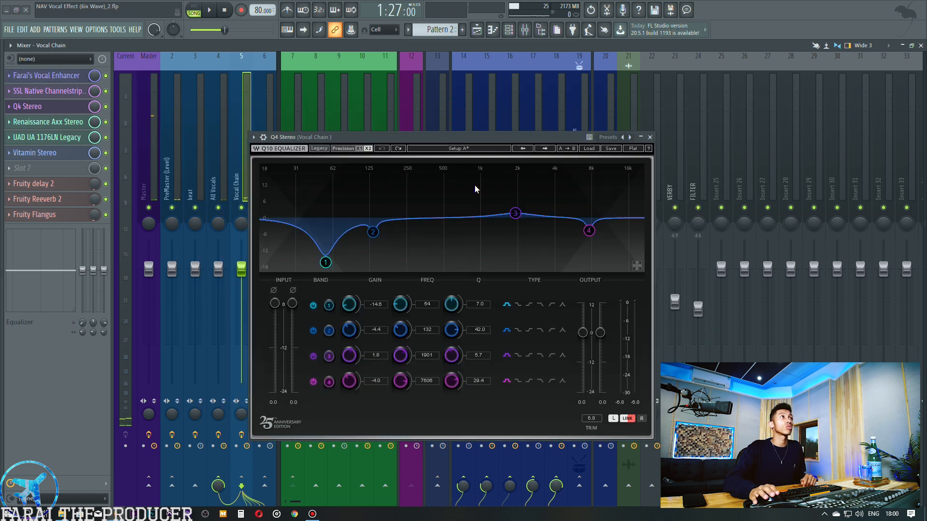
# Try the Hi-Pass filter type on Q4 Stereo band 1 and undo the change.
pyautogui.click(324, 264)
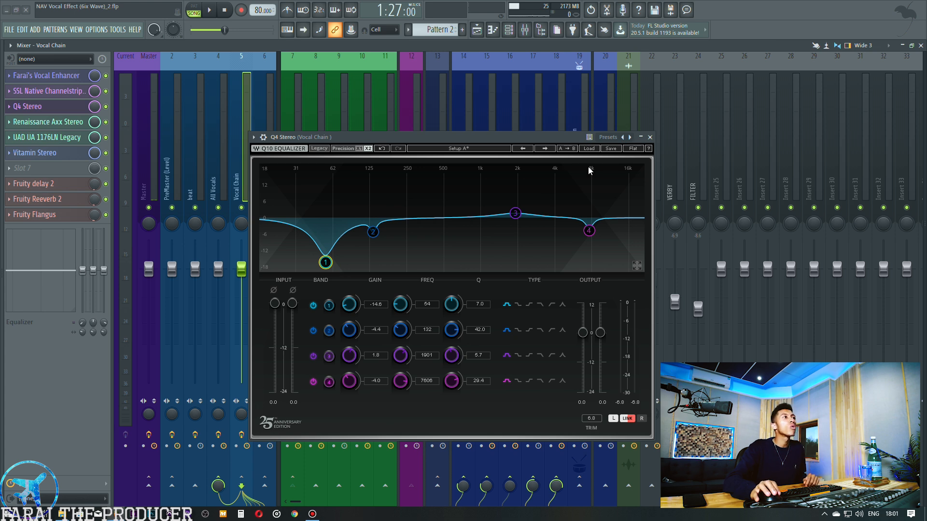
pyautogui.click(551, 305)
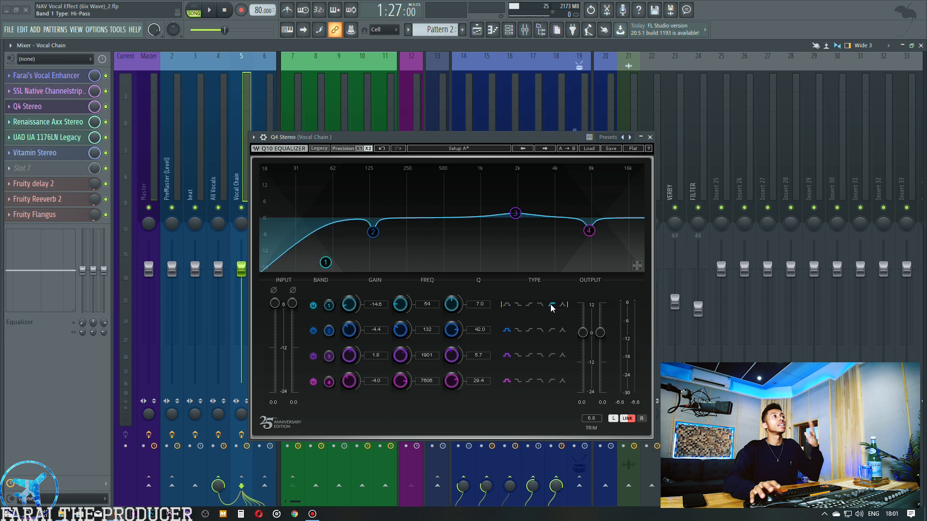
pyautogui.click(383, 149)
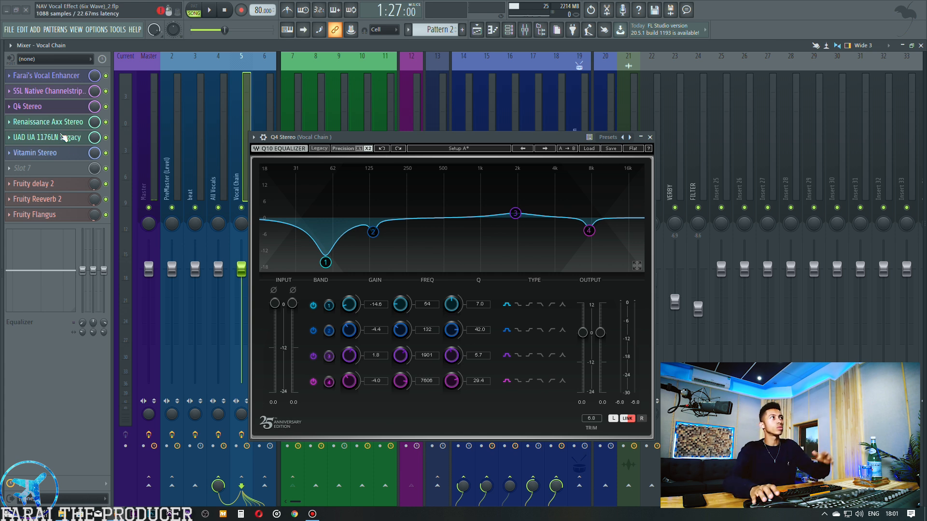
# Close the equalizer, open Renaissance Axx Stereo on the Vocal Chain to examine its compression settings, and close it.
pyautogui.click(44, 106)
pyautogui.click(46, 121)
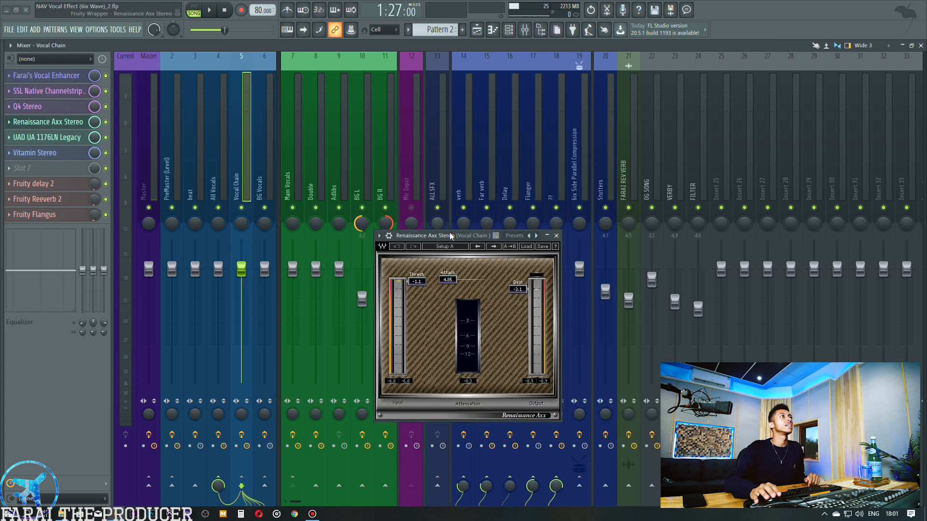
pyautogui.moveTo(450, 236); pyautogui.dragTo(432, 164)
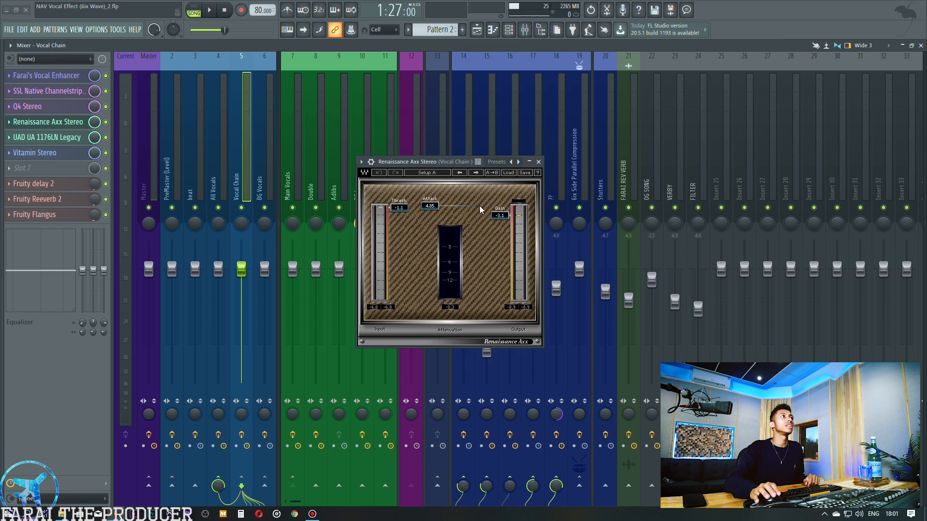
pyautogui.click(82, 122)
pyautogui.click(82, 122)
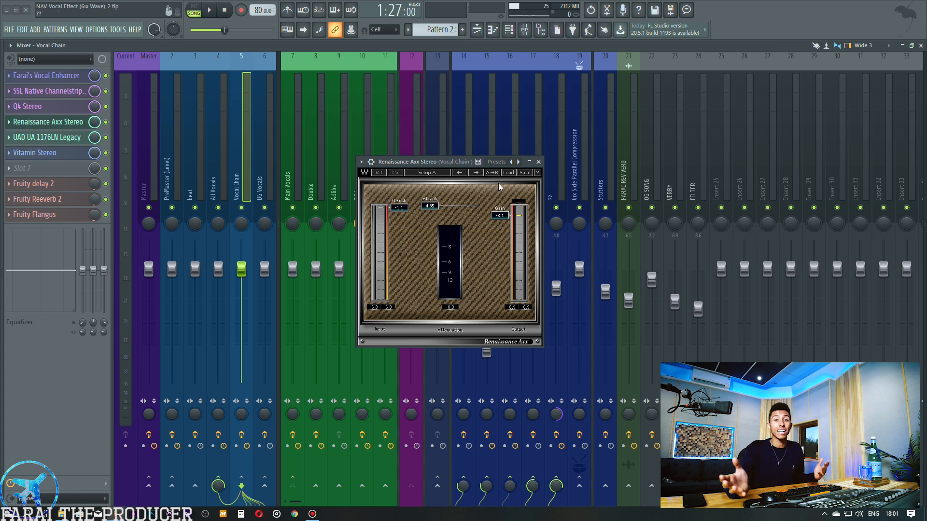
pyautogui.moveTo(428, 164); pyautogui.dragTo(461, 172)
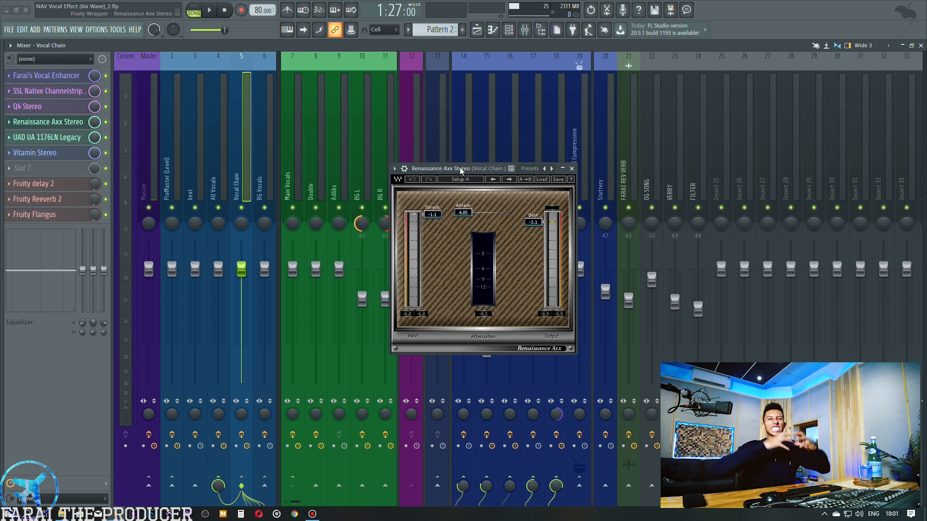
pyautogui.click(63, 122)
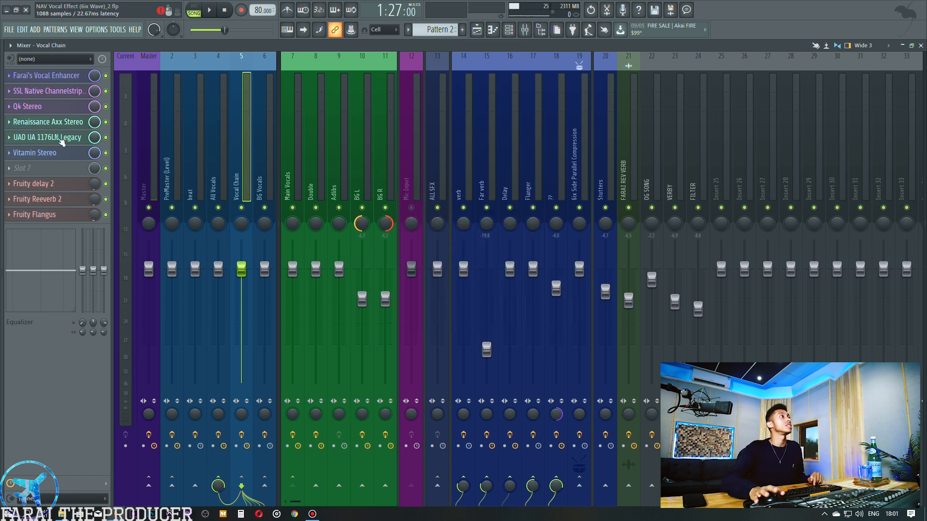
# Open UAD UA 1176LN Legacy, play the song to watch its meter, stop playback and close the compressor.
pyautogui.click(58, 138)
pyautogui.moveTo(452, 305); pyautogui.dragTo(453, 243)
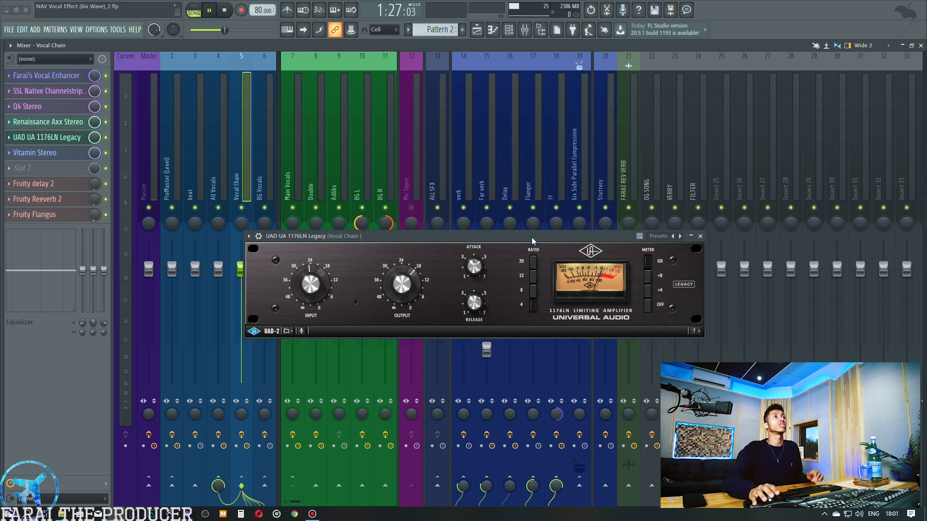
pyautogui.press('space')
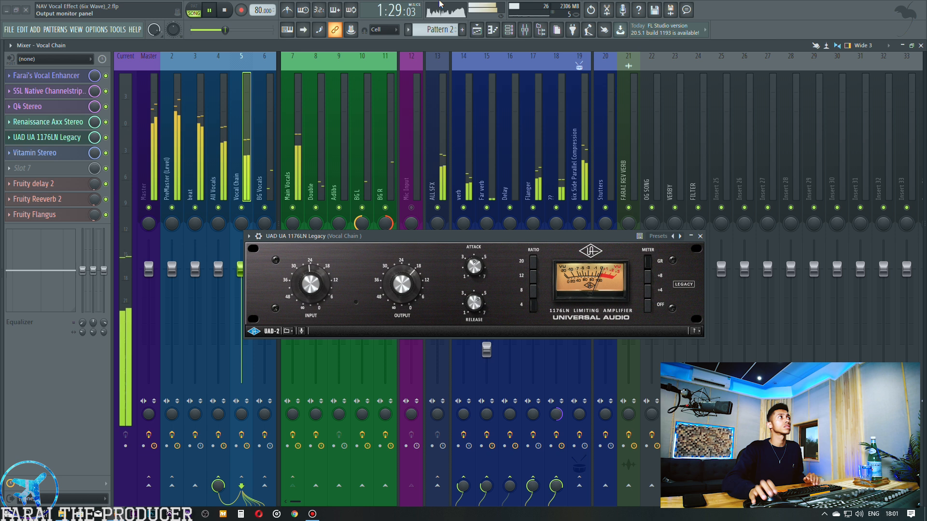
pyautogui.press('space')
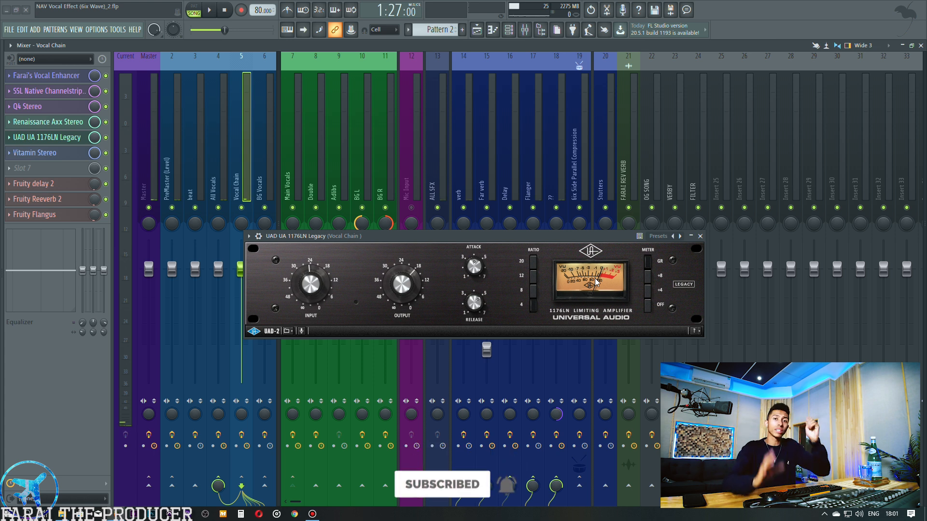
pyautogui.click(65, 141)
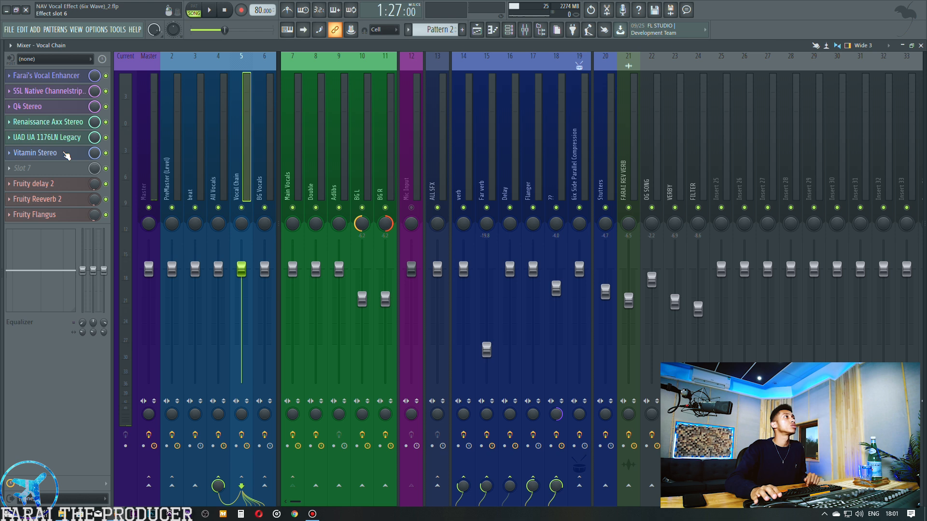
# Open Vitamin Stereo on the Vocal Chain and place its window fully in view over the mixer.
pyautogui.click(64, 153)
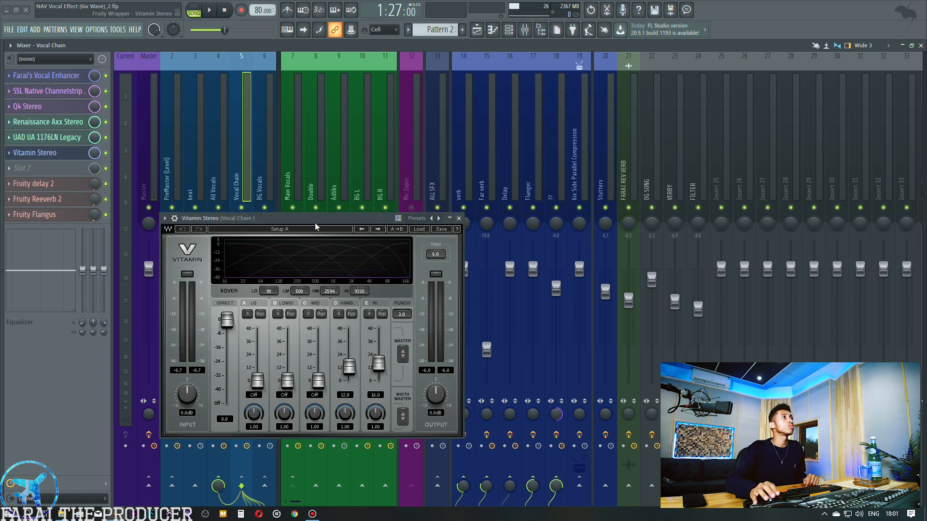
pyautogui.moveTo(317, 219); pyautogui.dragTo(438, 214)
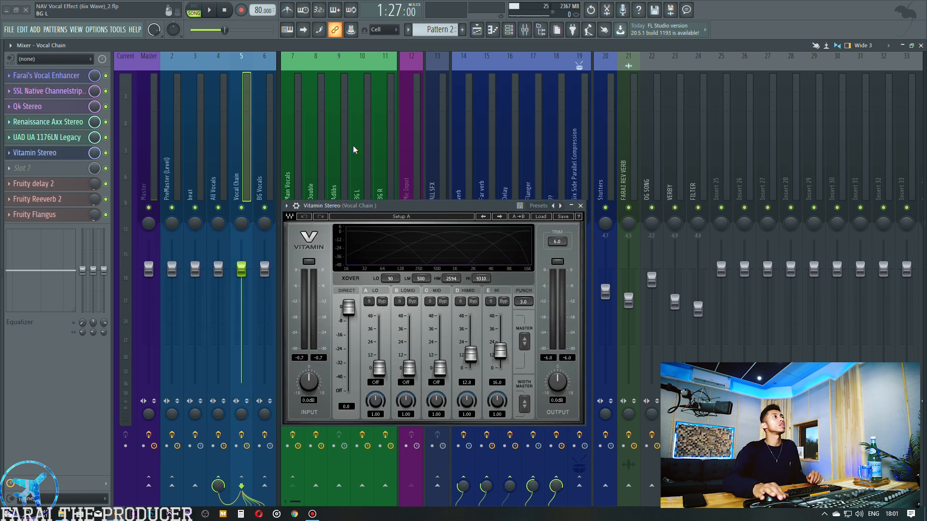
pyautogui.moveTo(354, 214); pyautogui.dragTo(356, 180)
# Check the Farai's Vocal Enhancer controls, close it, and return to the Vitamin Stereo window.
pyautogui.click(67, 77)
pyautogui.click(67, 77)
pyautogui.click(62, 76)
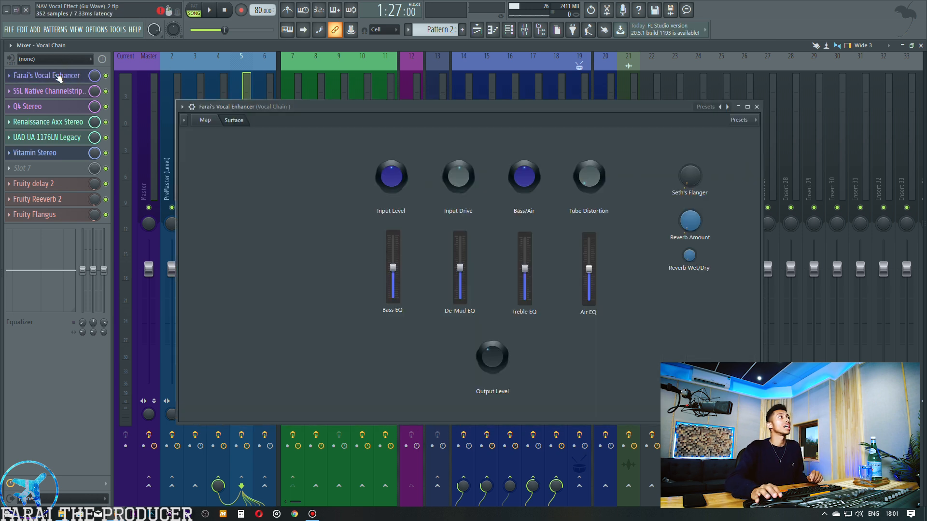
pyautogui.click(62, 76)
pyautogui.click(48, 154)
pyautogui.click(48, 154)
pyautogui.moveTo(381, 175); pyautogui.dragTo(408, 186)
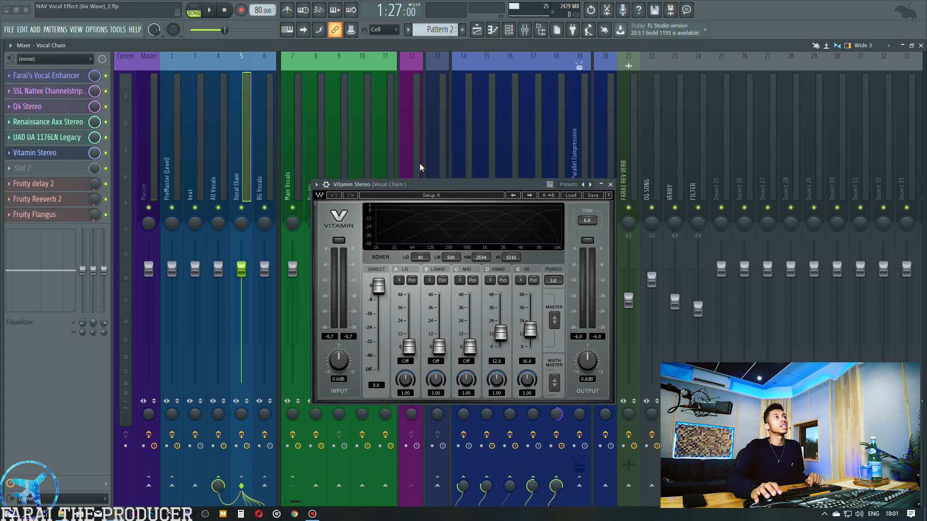
# Move the song position to bar 37 in the playlist and return to the mixer.
pyautogui.click(479, 32)
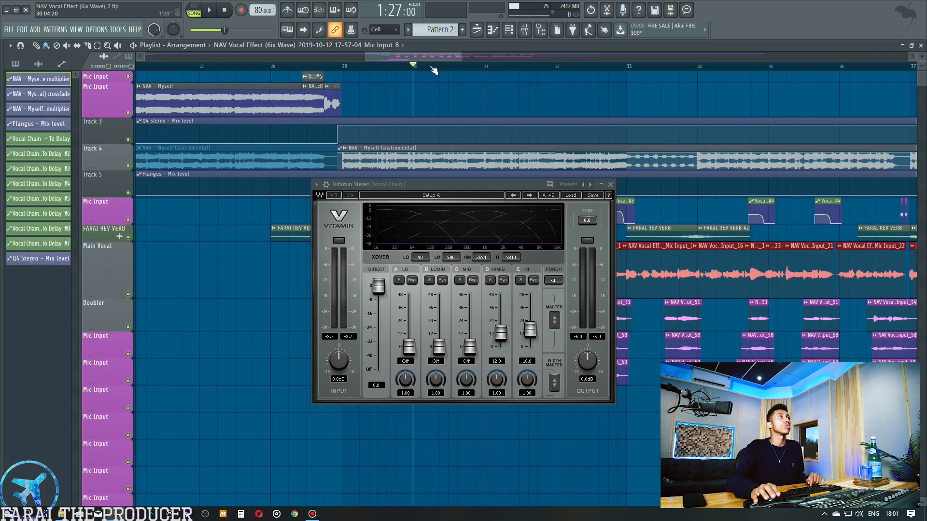
pyautogui.scroll(-5, 434, 68)
pyautogui.click(531, 66)
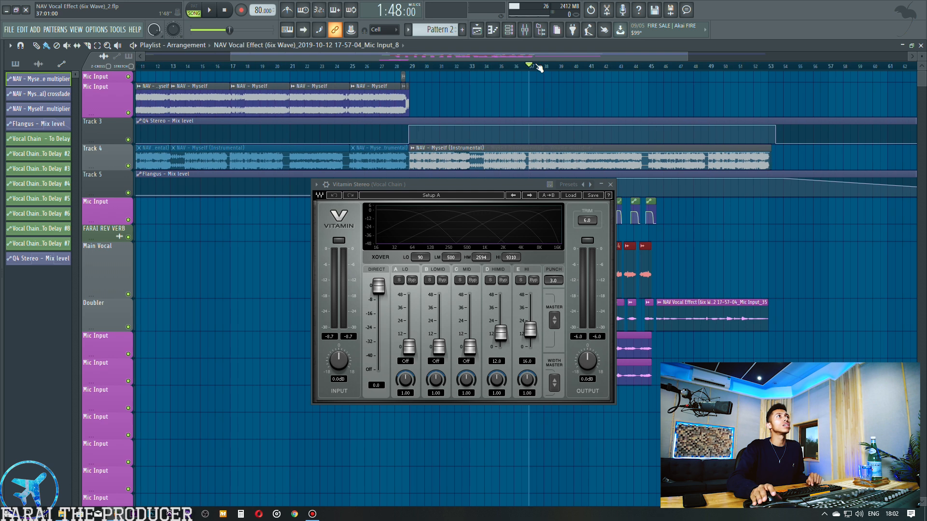
pyautogui.click(525, 31)
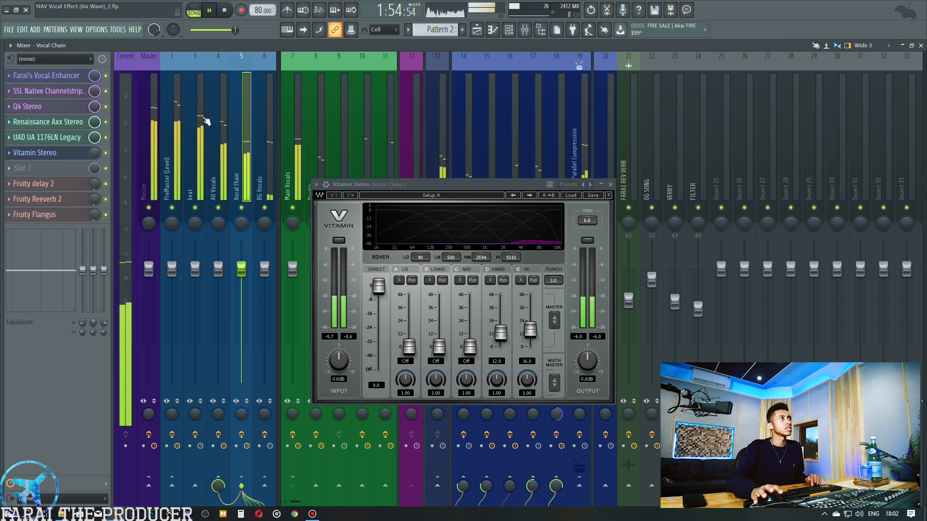
# Play the song from bar 37 to compare the vocal with Vitamin Stereo's mix level turned down and restored.
pyautogui.press('space')
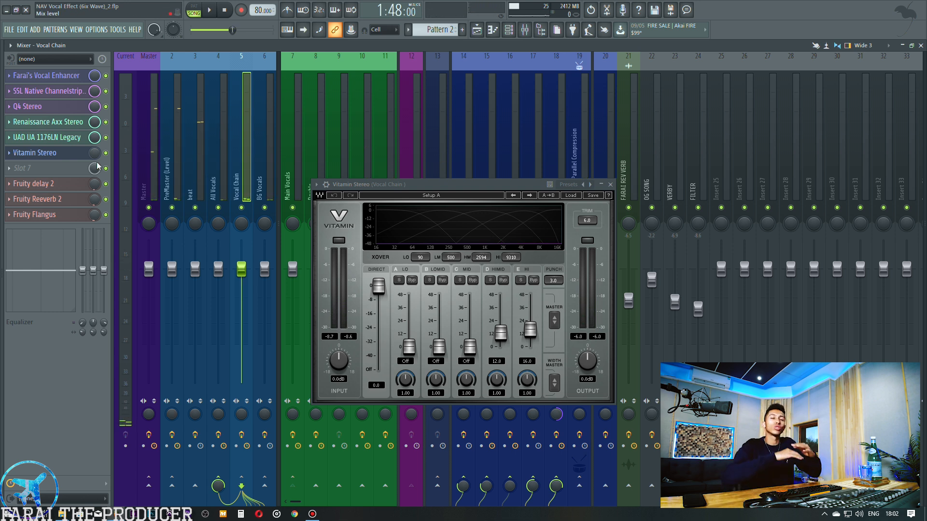
pyautogui.press('space')
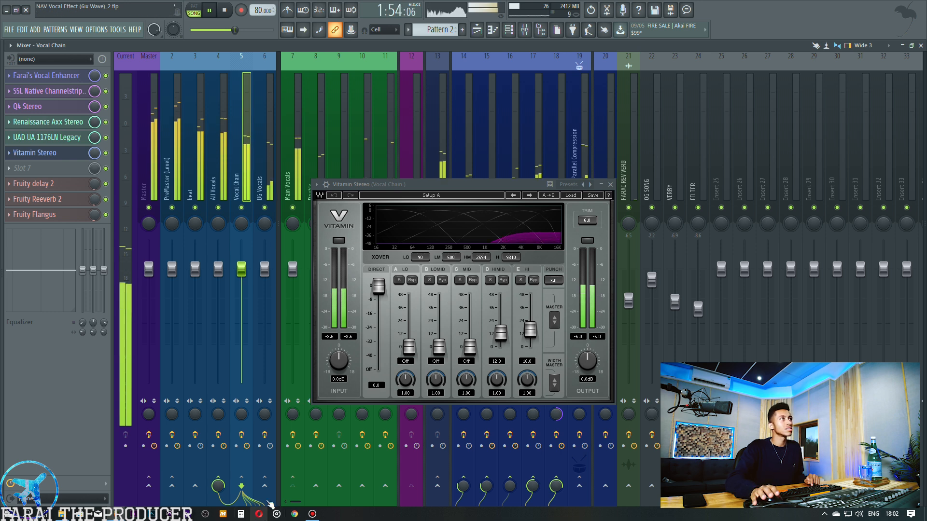
pyautogui.press('space')
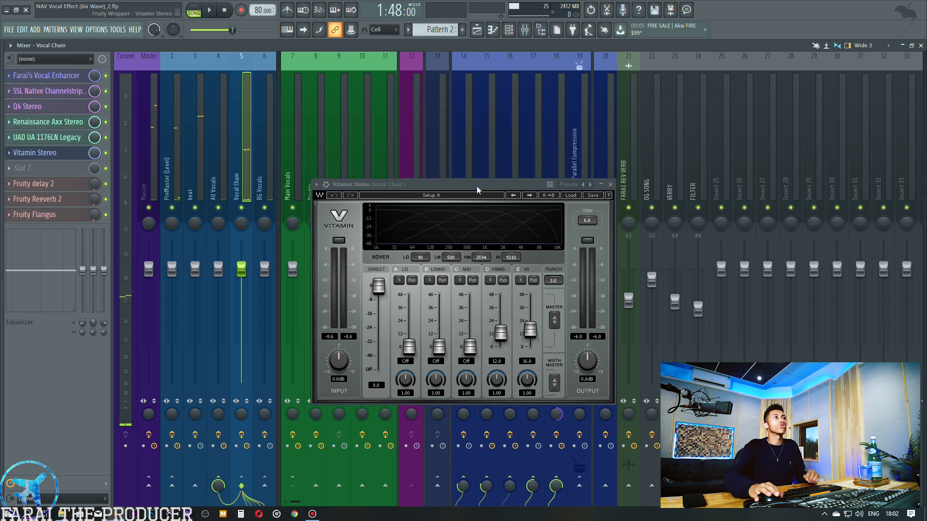
# Play the main vocal with Double, Adlibs, BG L, BG R and beat muted and Vitamin's HiMid and Hi bands soloed.
pyautogui.click(502, 338)
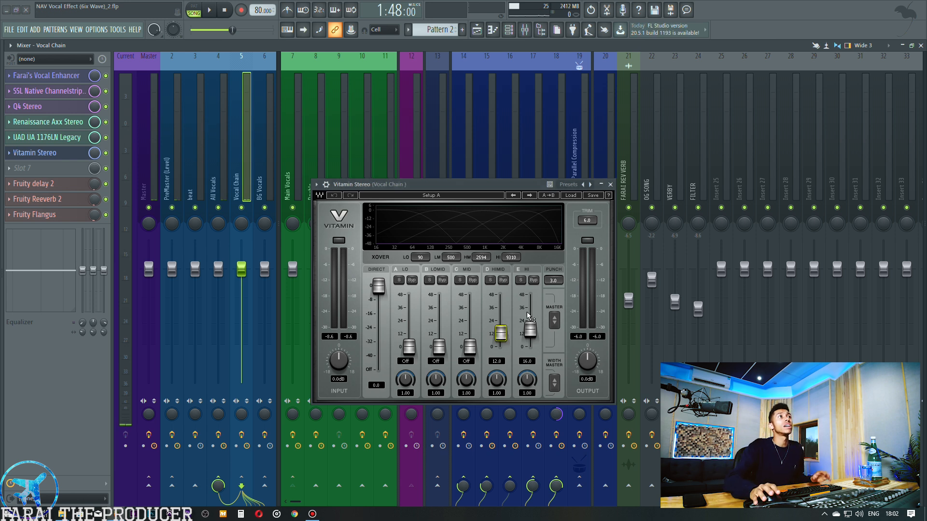
pyautogui.moveTo(358, 186); pyautogui.dragTo(390, 198)
pyautogui.click(317, 208)
pyautogui.doubleClick(363, 208)
pyautogui.click(385, 207)
pyautogui.click(362, 208)
pyautogui.click(339, 208)
pyautogui.click(196, 208)
pyautogui.press('space')
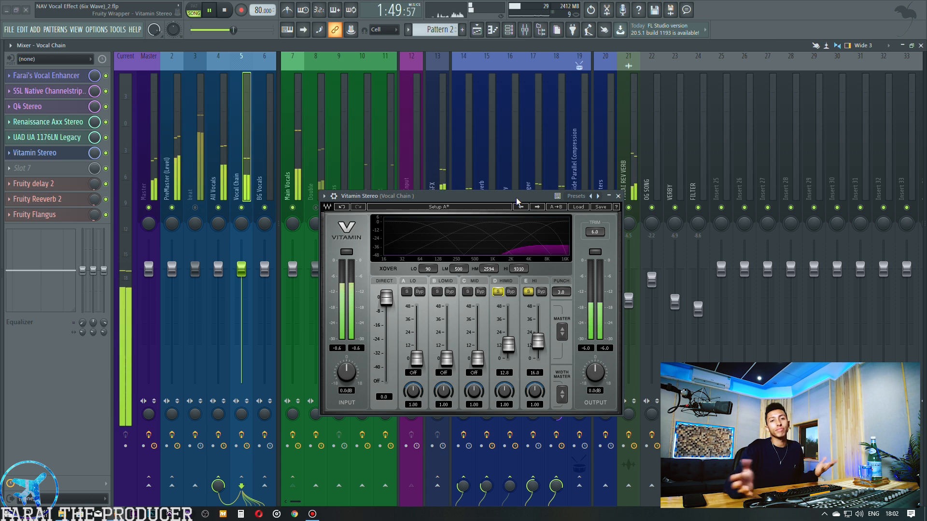
# Stop playback, unsolo Vitamin's HiMid and Hi bands, and unmute the Double, Adlibs, BG L, BG R and beat tracks.
pyautogui.click(498, 292)
pyautogui.press('space')
pyautogui.click(529, 292)
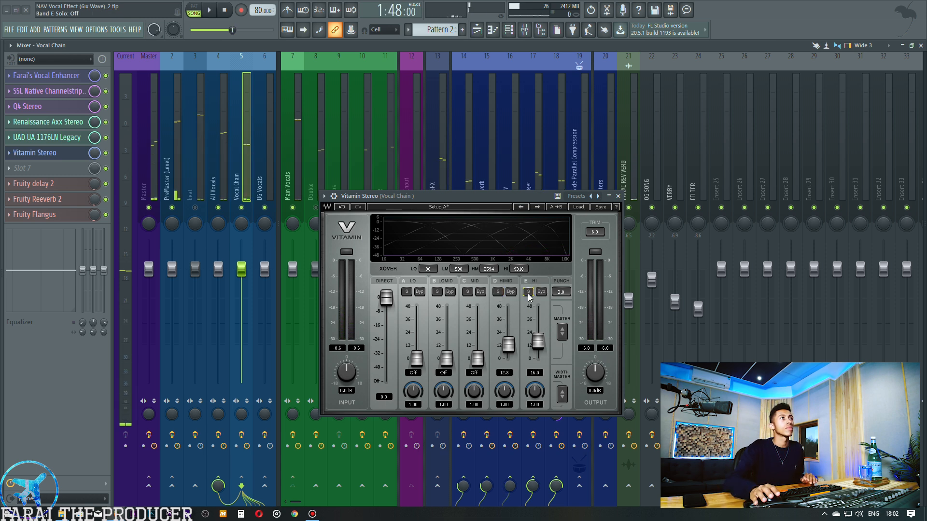
pyautogui.moveTo(336, 195); pyautogui.dragTo(451, 221)
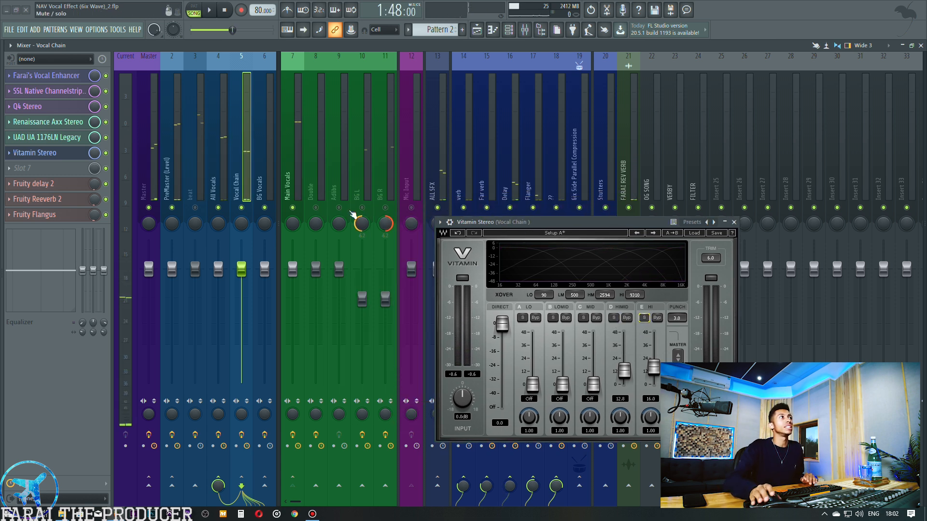
pyautogui.click(385, 209)
pyautogui.click(196, 208)
# Open bx_console N on the All Vocals track, examine its settings, close it and reselect the Vocal Chain track.
pyautogui.click(259, 158)
pyautogui.click(246, 155)
pyautogui.click(213, 156)
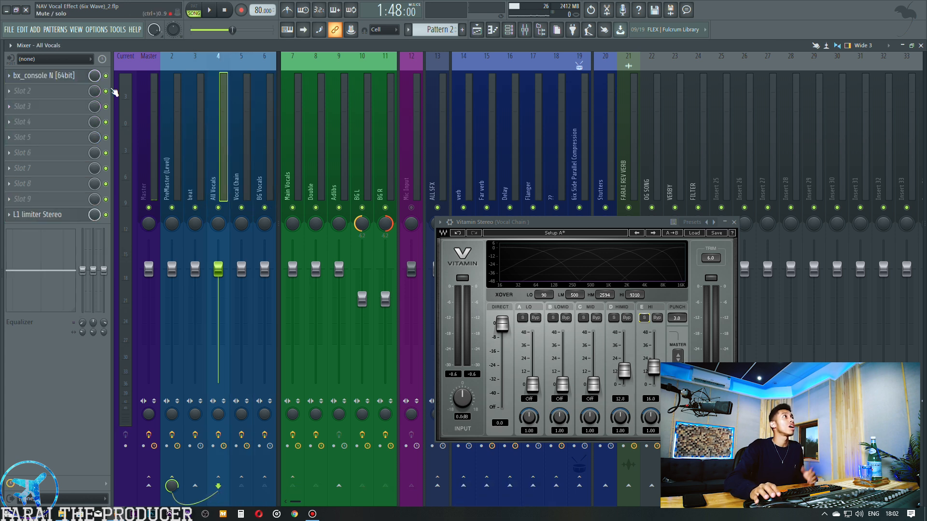
pyautogui.click(57, 76)
pyautogui.moveTo(563, 110); pyautogui.dragTo(463, 80)
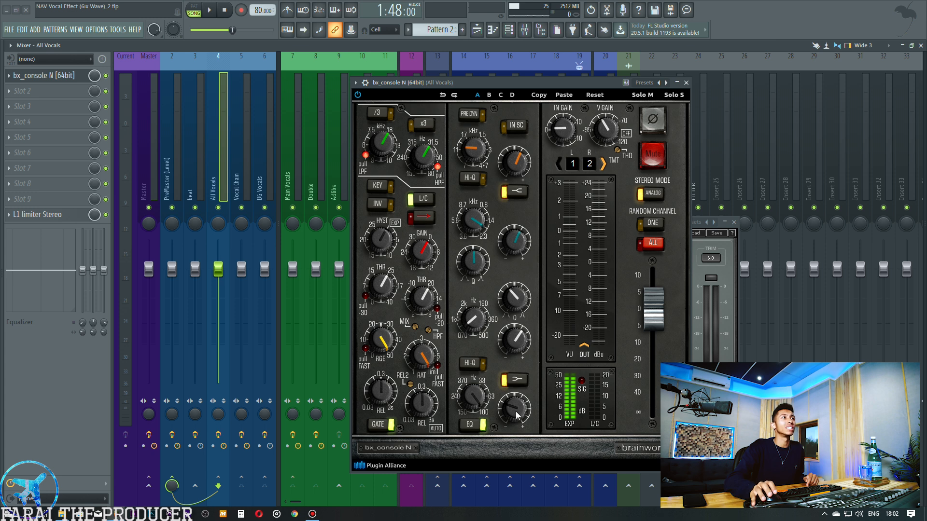
pyautogui.click(46, 75)
pyautogui.click(46, 76)
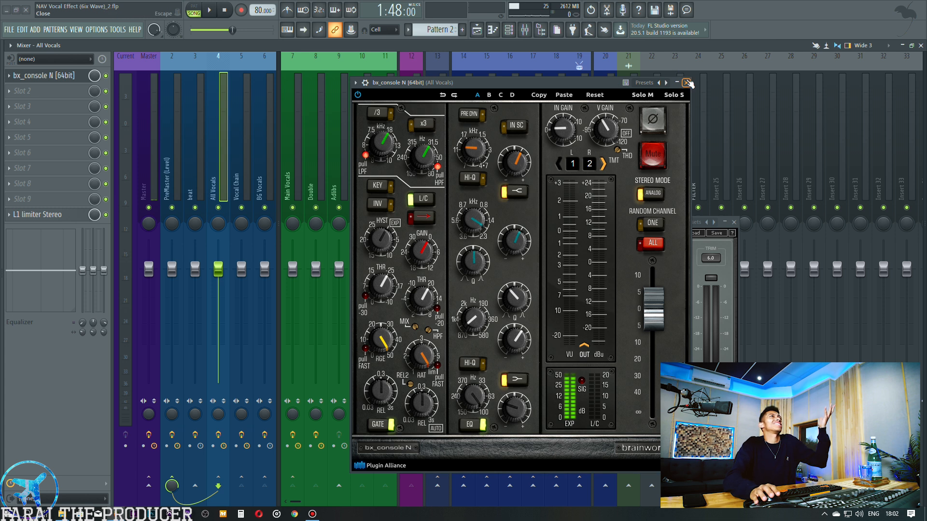
pyautogui.click(688, 84)
pyautogui.click(243, 188)
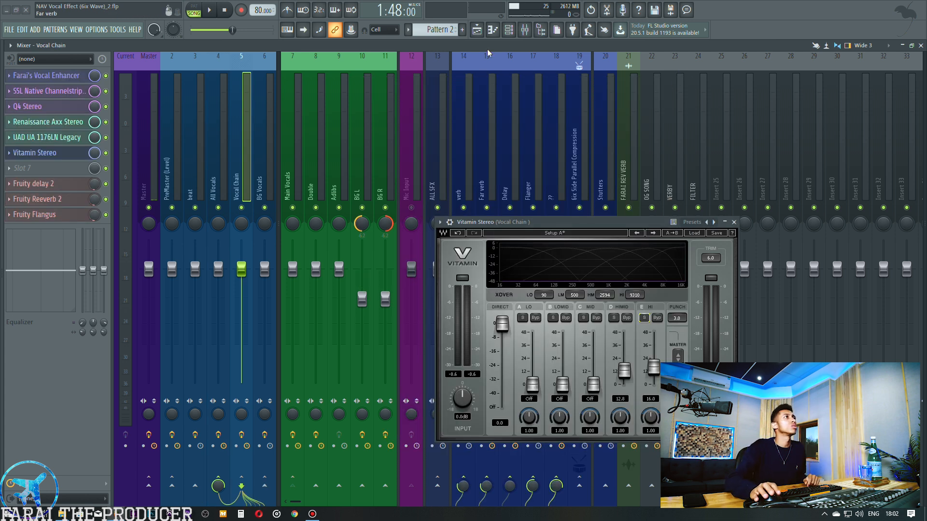
# Check the playlist and close the Vitamin Stereo window.
pyautogui.press('F5')
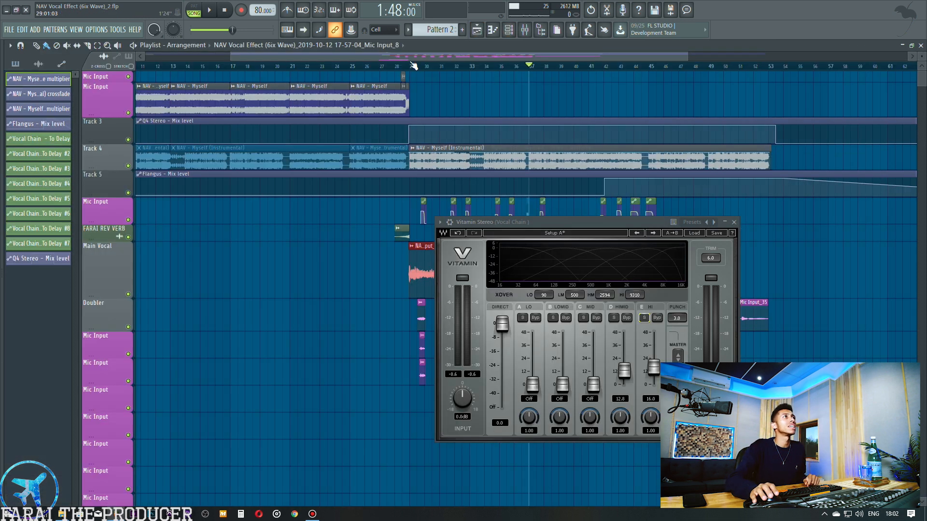
pyautogui.scroll(4, 413, 66)
pyautogui.click(734, 223)
pyautogui.press('F9')
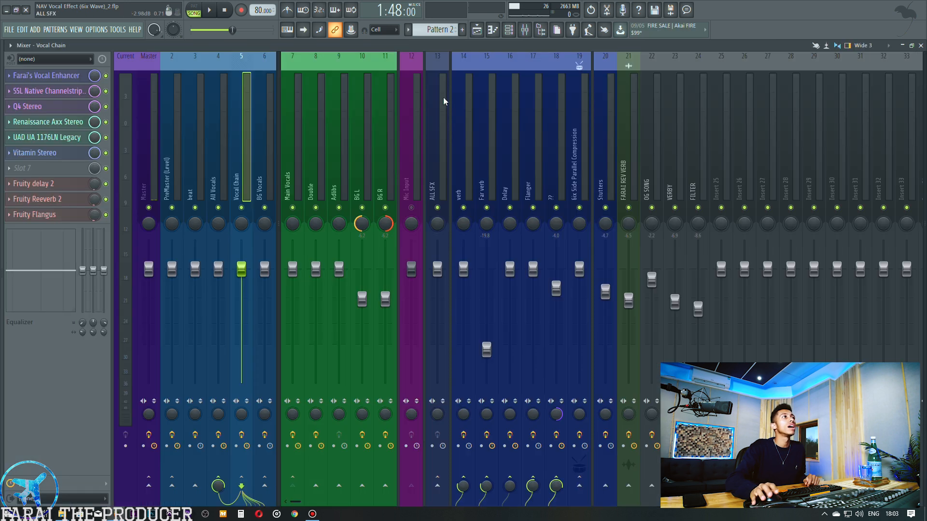
# Solo the Doubler playlist track and play it from the middle of bar 29 while checking the mixer levels.
pyautogui.press('F5')
pyautogui.click(436, 65)
pyautogui.scroll(4, 437, 66)
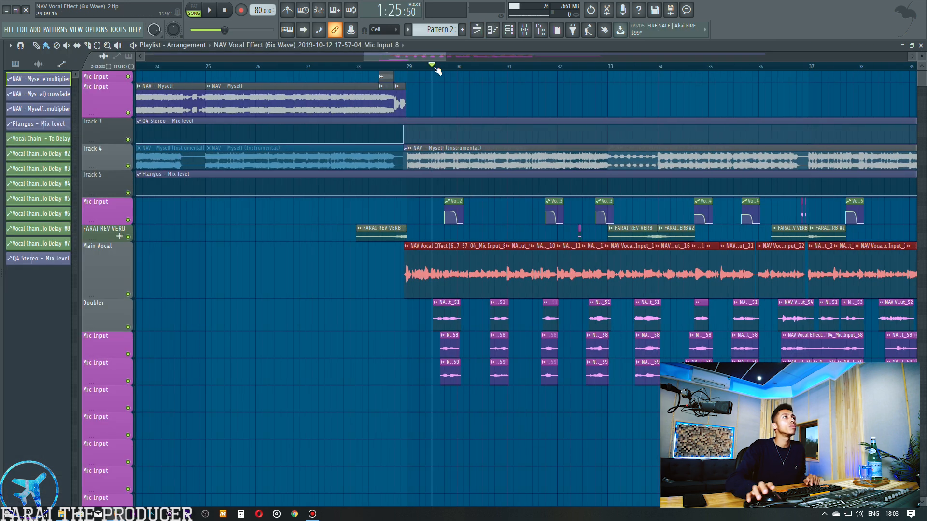
pyautogui.rightClick(129, 328)
pyautogui.press('space')
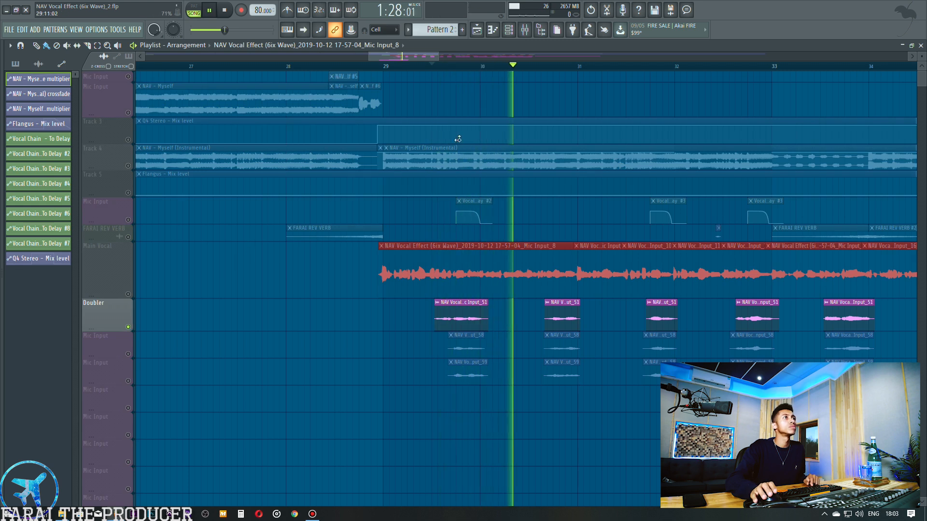
pyautogui.press('F9')
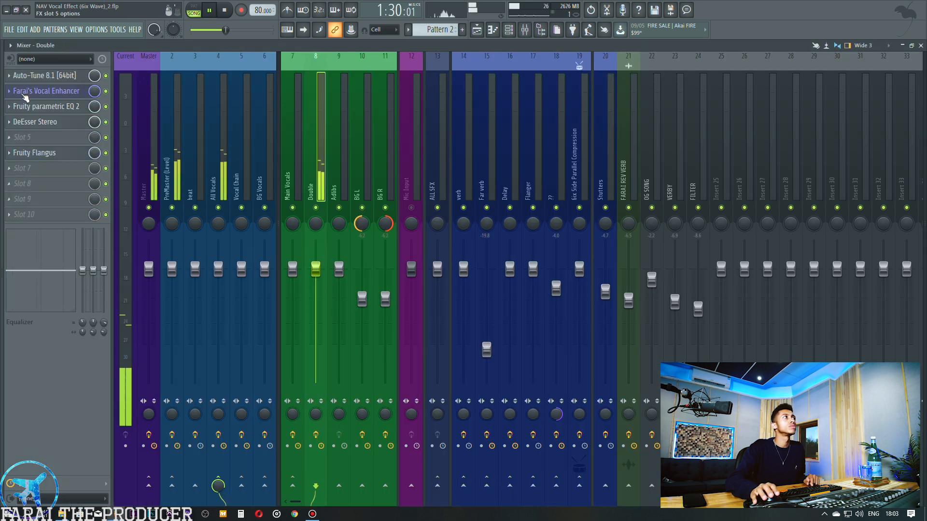
pyautogui.press('space')
# Examine the Vocal Enhancer, Fruity parametric EQ 2 and DeEsser Stereo on the Double mixer track.
pyautogui.click(37, 91)
pyautogui.click(36, 91)
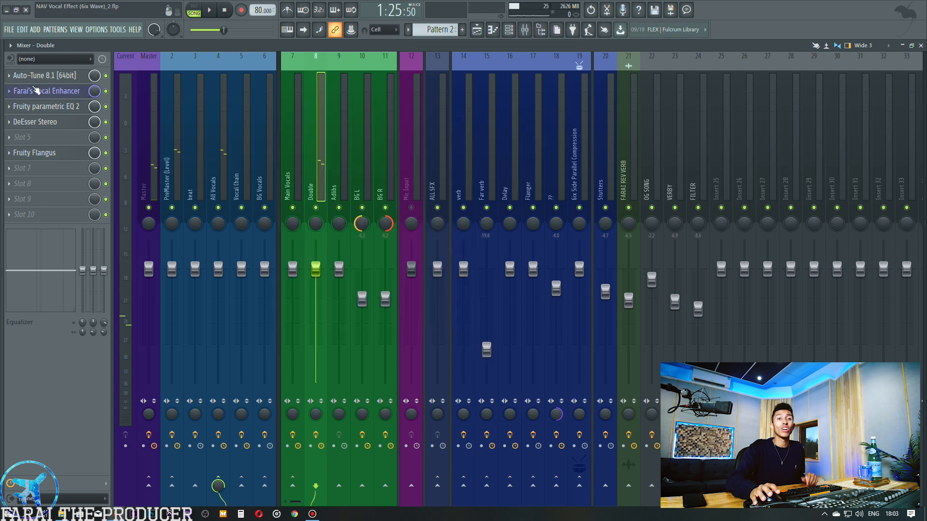
pyautogui.click(41, 106)
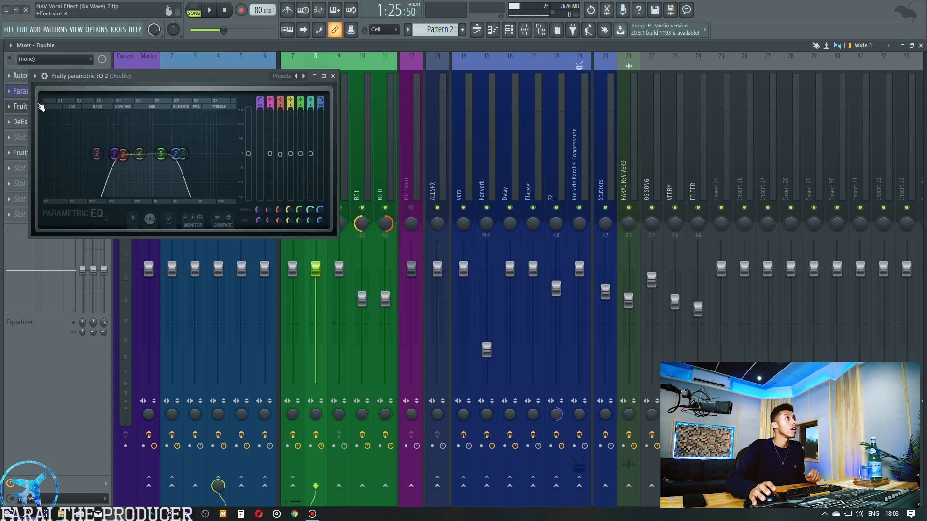
pyautogui.moveTo(195, 98); pyautogui.dragTo(624, 138)
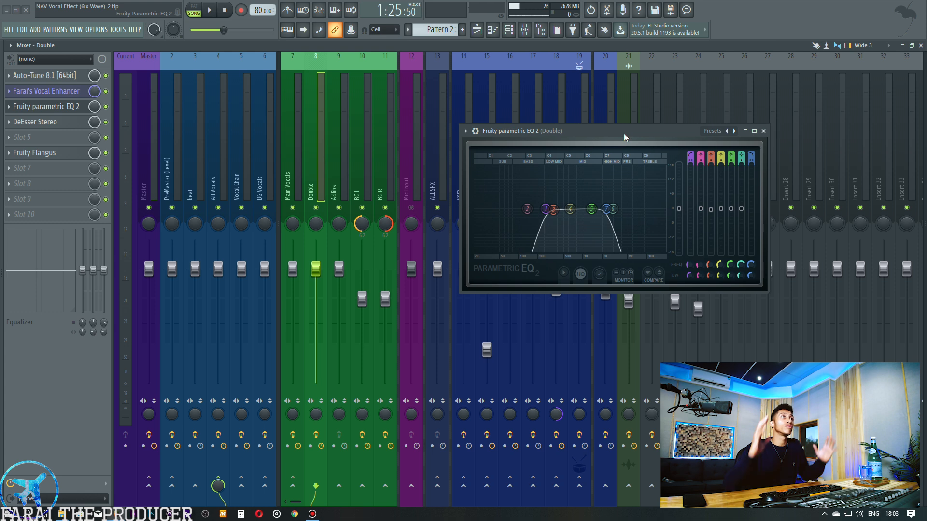
pyautogui.click(48, 122)
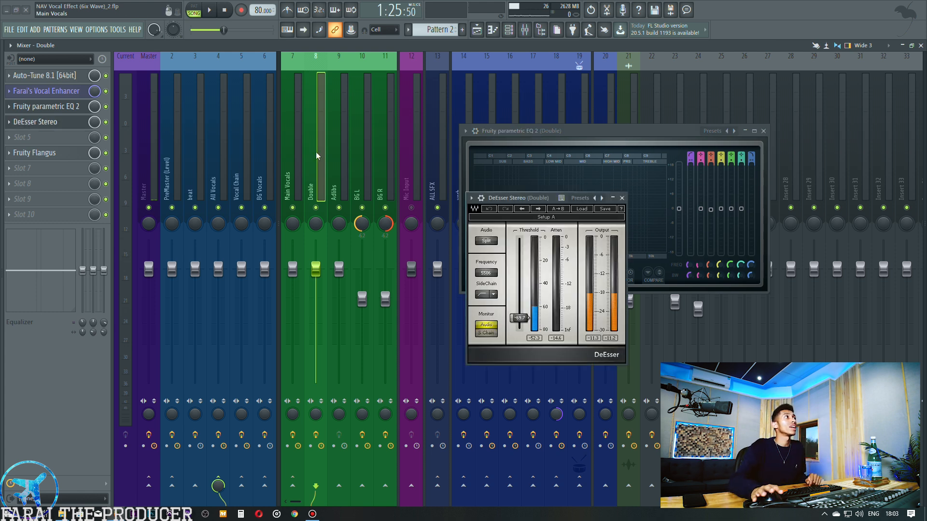
pyautogui.moveTo(540, 203); pyautogui.dragTo(495, 207)
# Play the soloed doubler again, and examine Fruity Flangus on the Double mixer track.
pyautogui.click(477, 31)
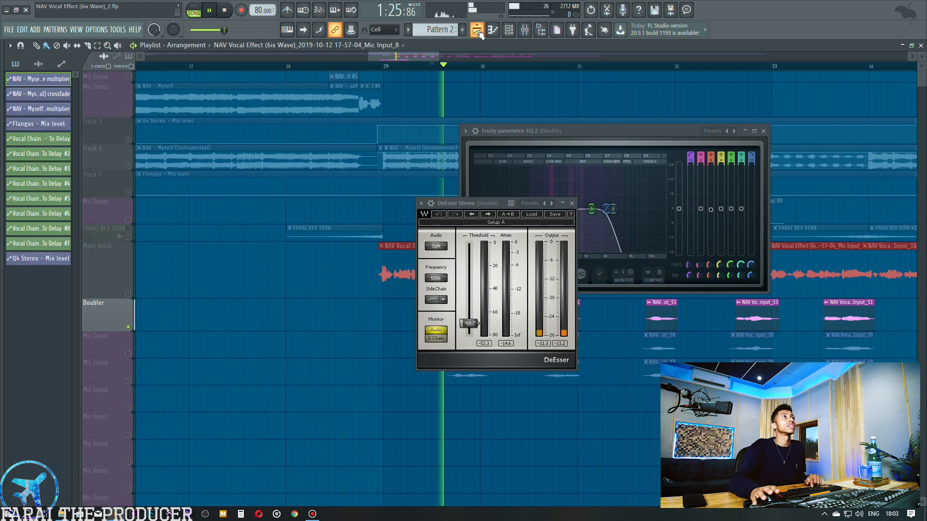
pyautogui.click(514, 33)
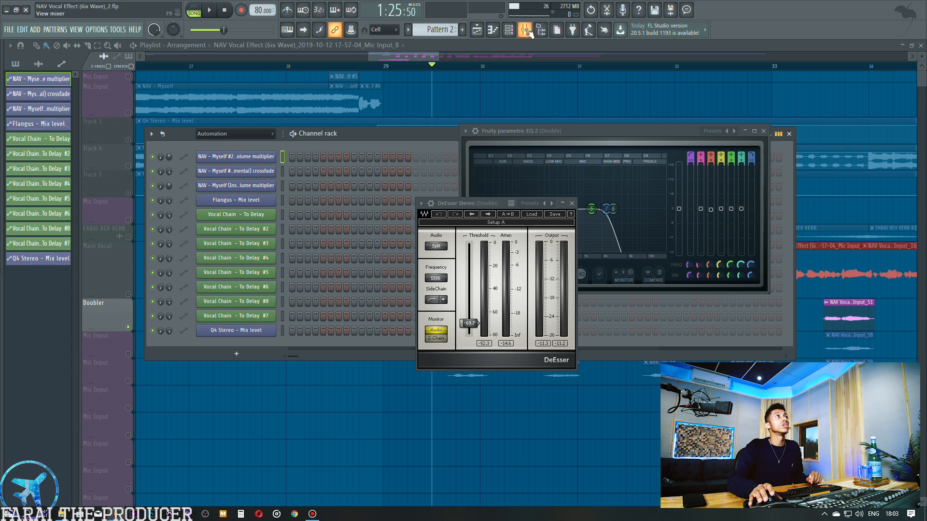
pyautogui.click(526, 31)
pyautogui.click(37, 159)
pyautogui.moveTo(210, 176); pyautogui.dragTo(297, 265)
pyautogui.click(38, 153)
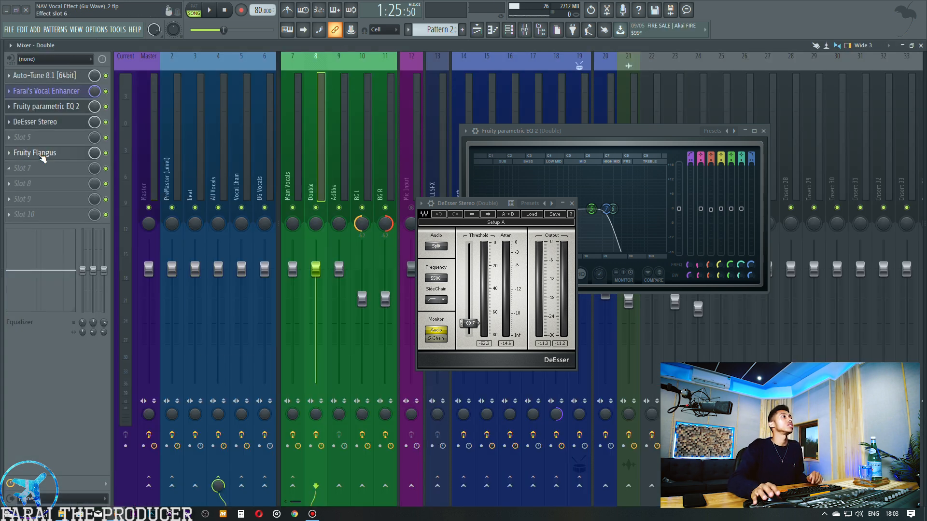
# Close the Double track's DeEsser and parametric EQ 2 windows and briefly check its Auto-Tune 8.1.
pyautogui.click(45, 122)
pyautogui.click(50, 107)
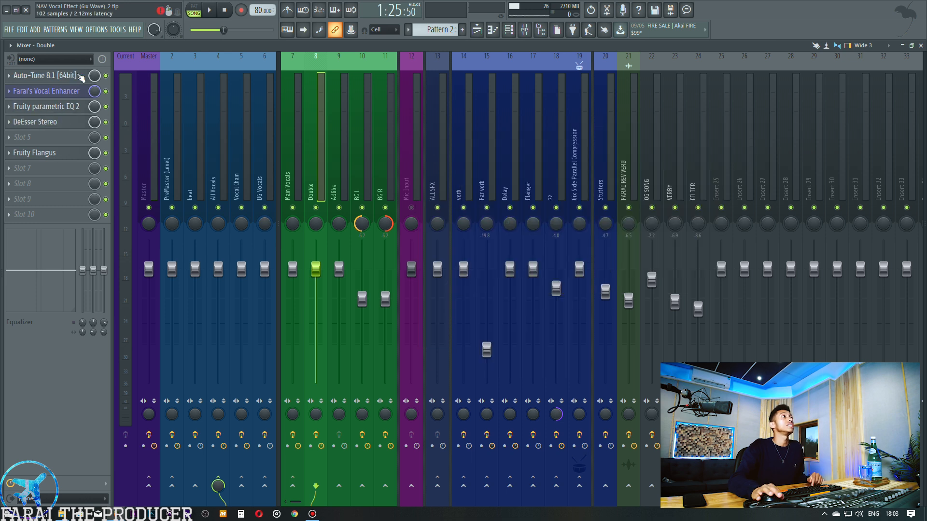
pyautogui.click(79, 76)
pyautogui.click(80, 76)
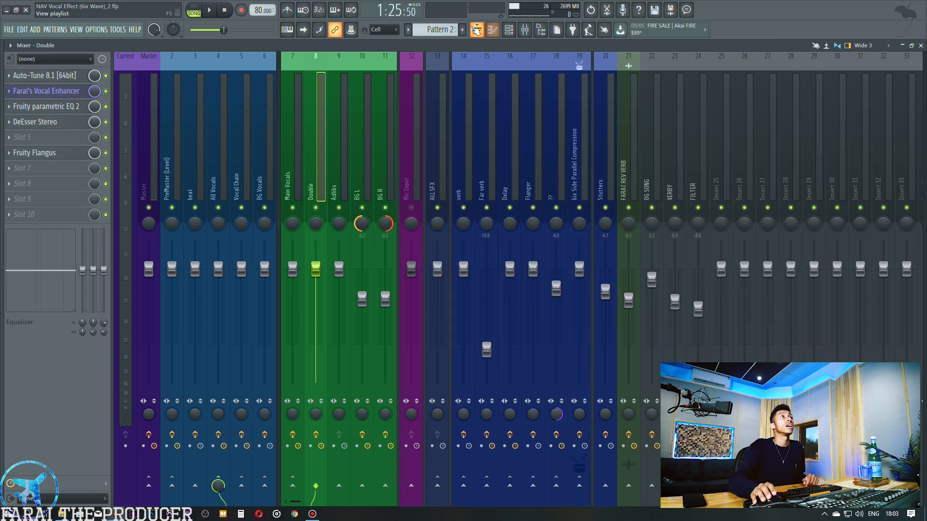
# Isolate the two Mic Input playlist tracks directly below Doubler, leaving Doubler muted.
pyautogui.click(477, 30)
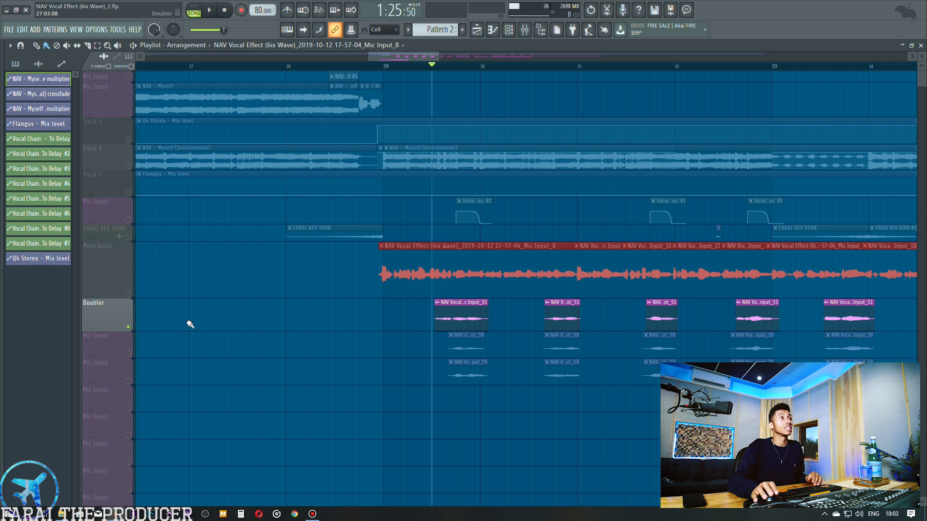
pyautogui.click(128, 327)
pyautogui.click(128, 355)
pyautogui.click(128, 381)
# Rename the two Mic Input tracks below Doubler as BG L and BG R.
pyautogui.rightClick(100, 338)
pyautogui.write('r4BG')
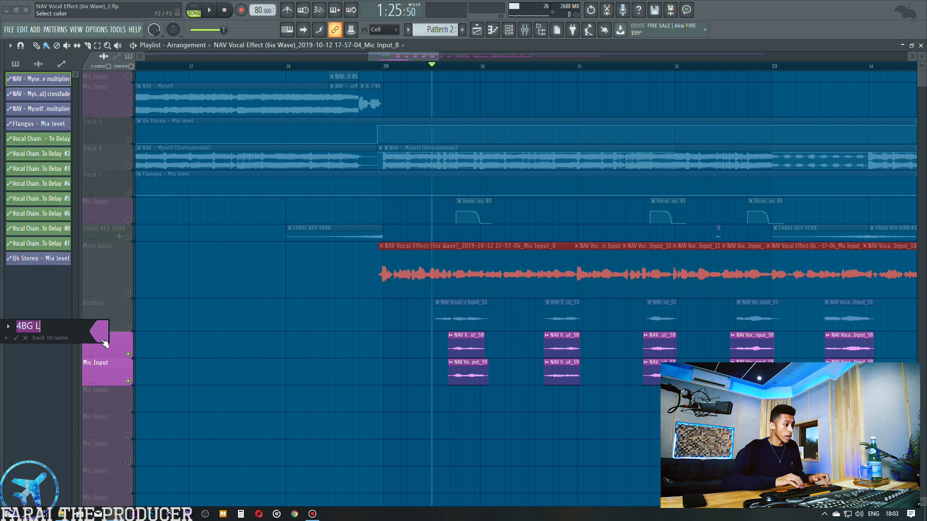
pyautogui.press('Return')
pyautogui.rightClick(117, 367)
pyautogui.write('rBG R')
pyautogui.press('Return')
# Play the isolated BG L and BG R vocals and check their mixer levels.
pyautogui.press('space')
pyautogui.press('F9')
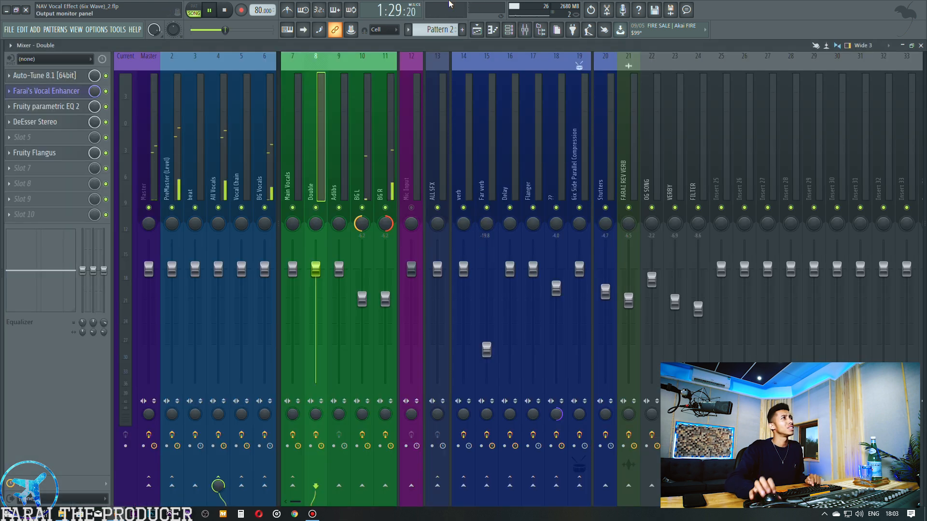
pyautogui.click(476, 29)
pyautogui.press('space')
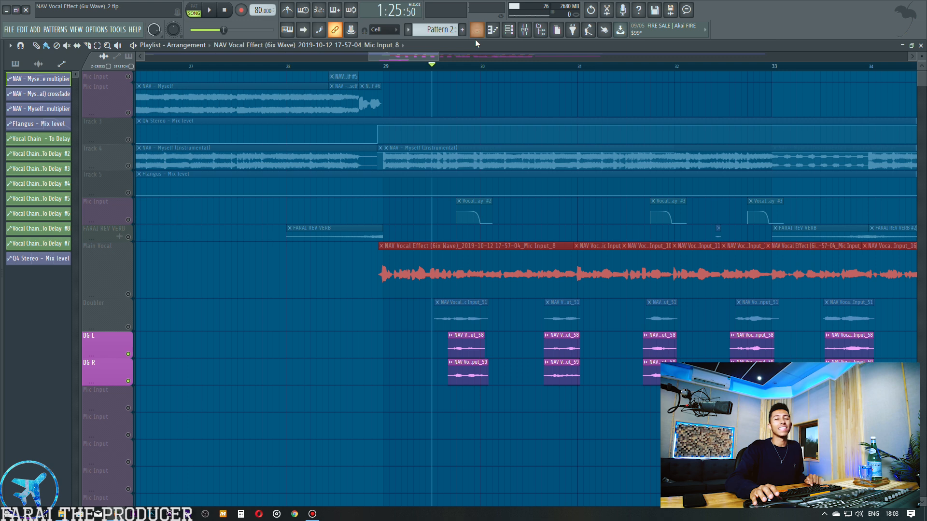
# Unmute all playlist tracks and play the song from bar 36, checking the mixer levels.
pyautogui.click(128, 327)
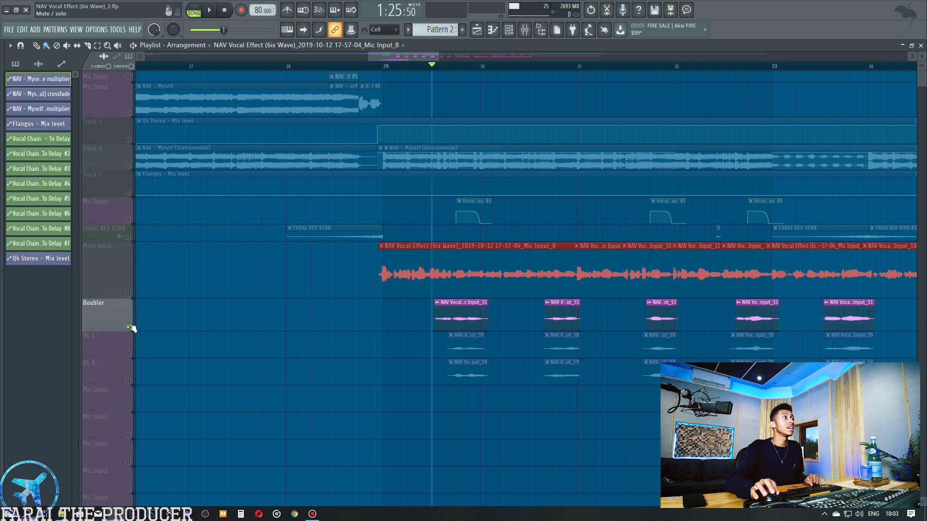
pyautogui.scroll(-3, 396, 59)
pyautogui.moveTo(397, 58); pyautogui.dragTo(465, 59)
pyautogui.click(344, 68)
pyautogui.press('space')
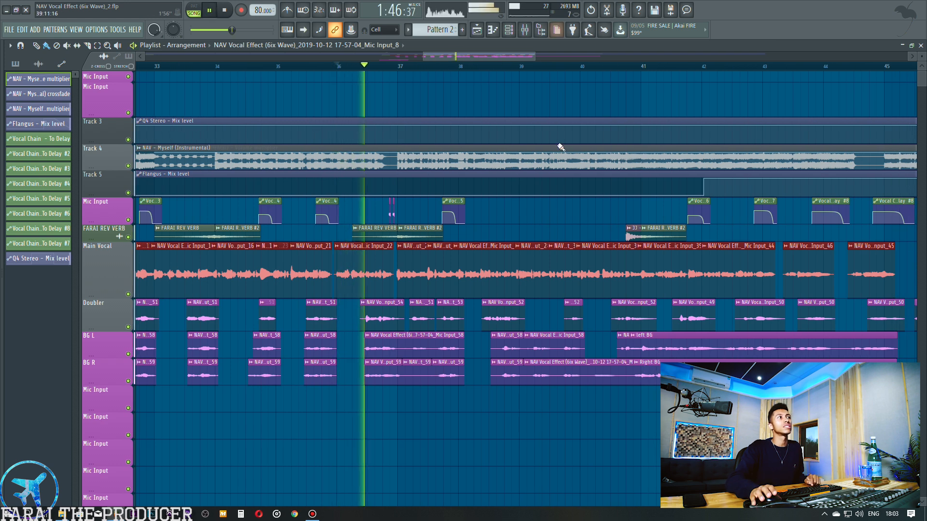
pyautogui.press('F9')
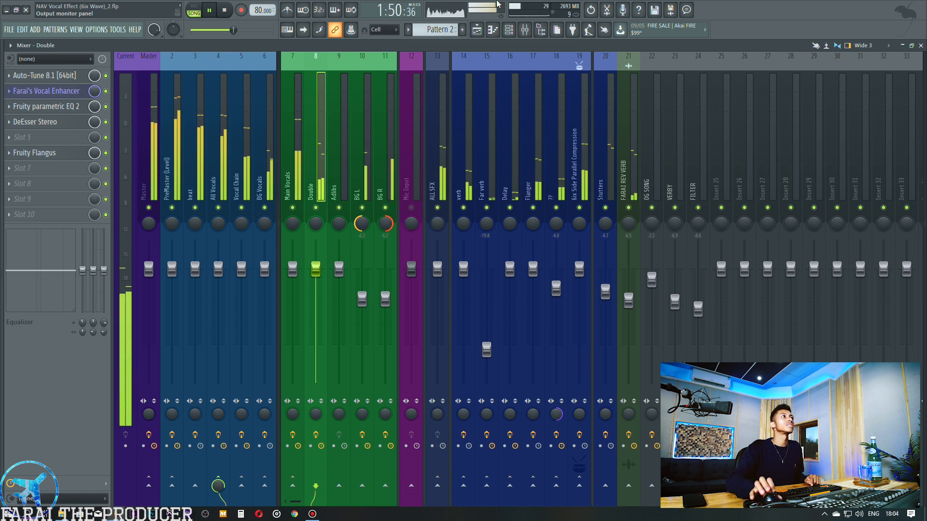
pyautogui.press('F9')
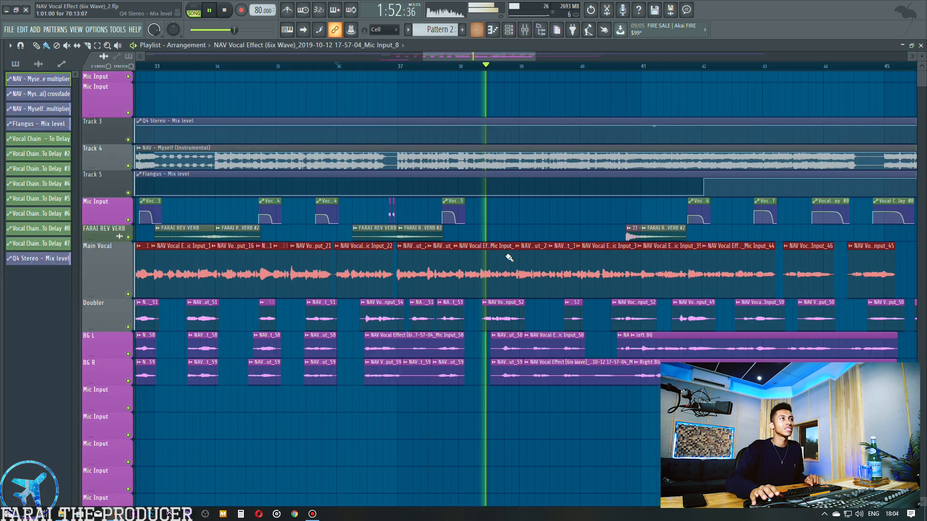
# Follow the playback to the later bars and clear the Main Vocal clip selection.
pyautogui.moveTo(506, 57); pyautogui.dragTo(557, 62)
pyautogui.moveTo(303, 347); pyautogui.dragTo(350, 390)
pyautogui.keyDown('ctrl'); pyautogui.click(363, 423); pyautogui.keyUp('ctrl')
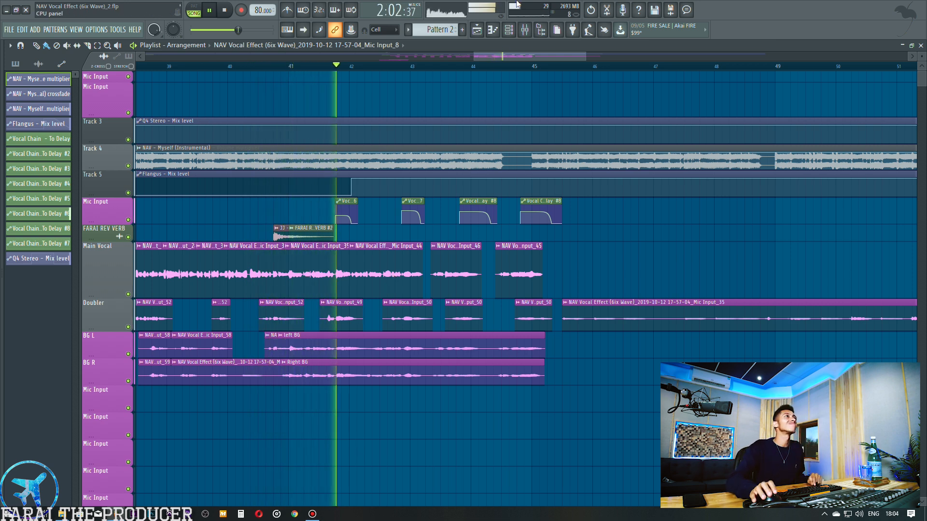
# Examine Auto-Tune 8.1 on the BG L mixer track during playback, and stop the song.
pyautogui.press('F9')
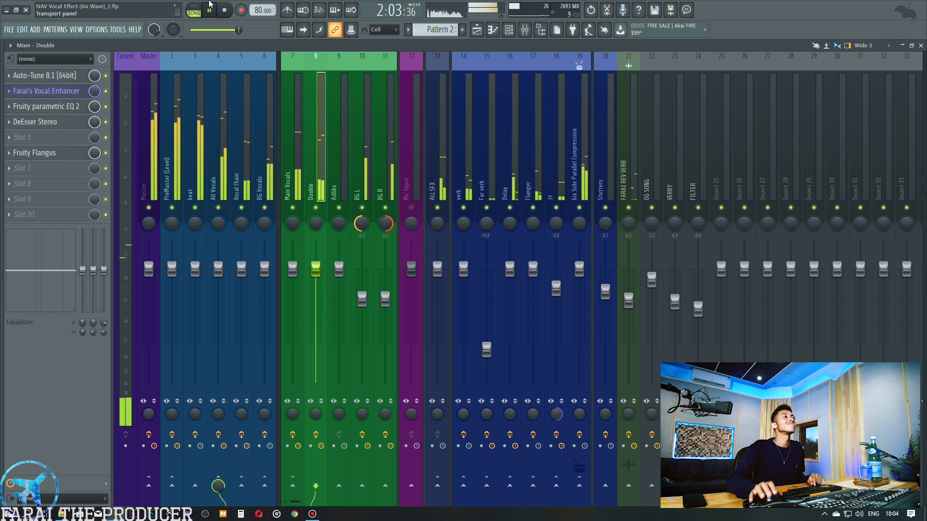
pyautogui.click(355, 145)
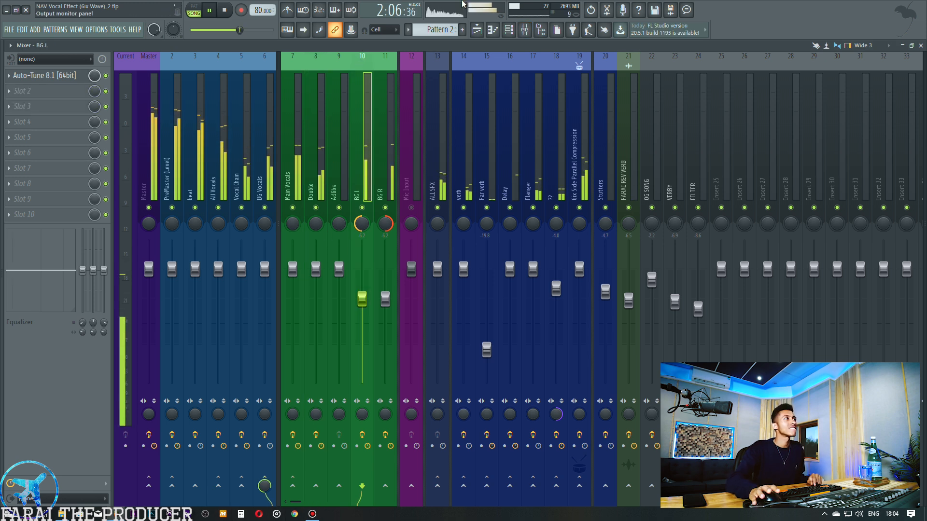
pyautogui.click(48, 75)
pyautogui.click(48, 75)
pyautogui.click(476, 29)
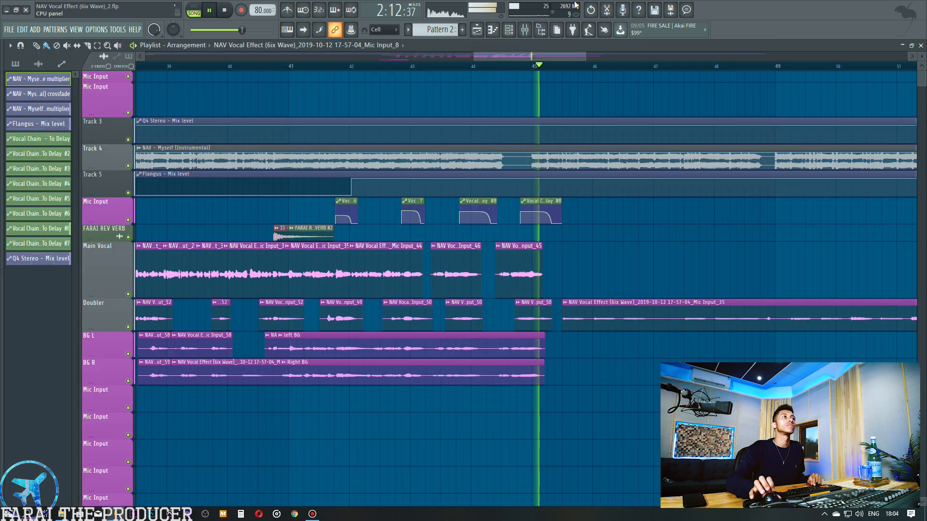
pyautogui.press('space')
# Look over the mixer and the arrangement of the main, doubler and background vocal tracks.
pyautogui.click(525, 30)
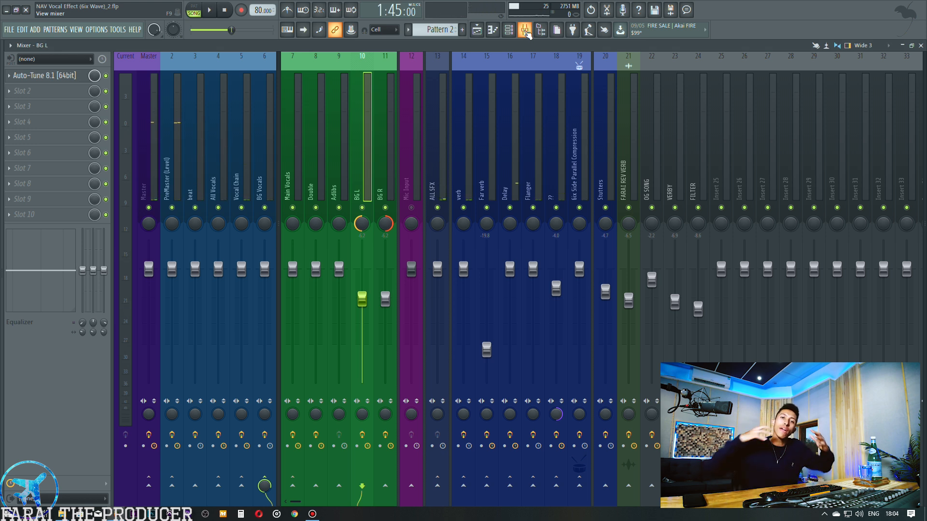
pyautogui.click(477, 30)
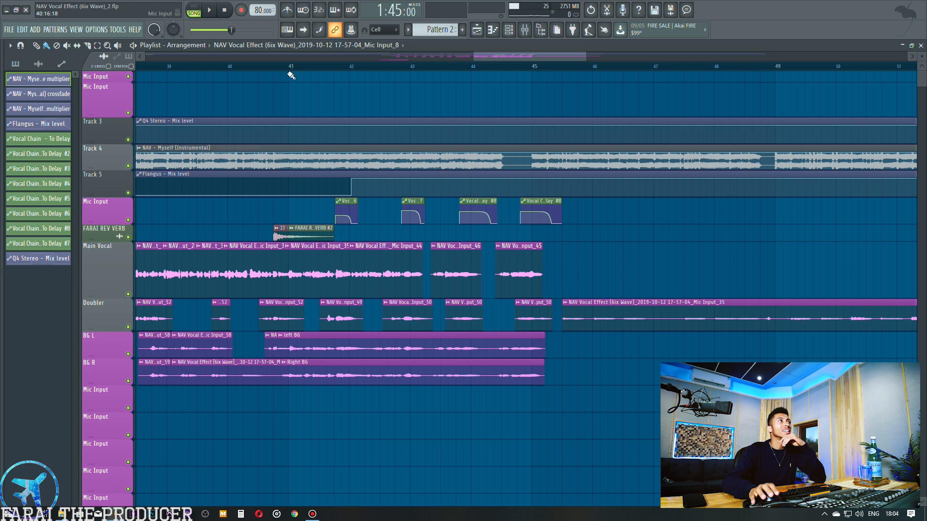
pyautogui.scroll(-5, 289, 72)
pyautogui.scroll(-3, 288, 68)
pyautogui.scroll(-3, 289, 72)
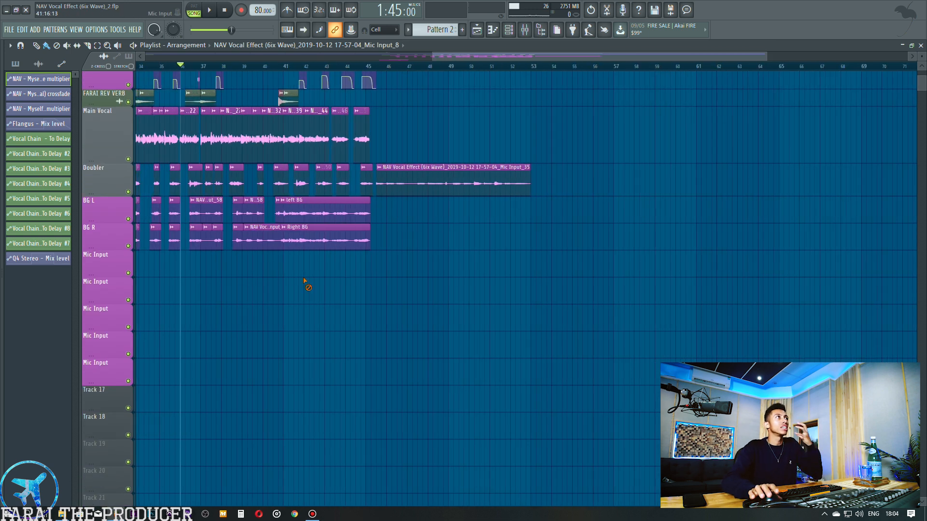
pyautogui.scroll(5, 331, 335)
pyautogui.moveTo(463, 57); pyautogui.dragTo(391, 60)
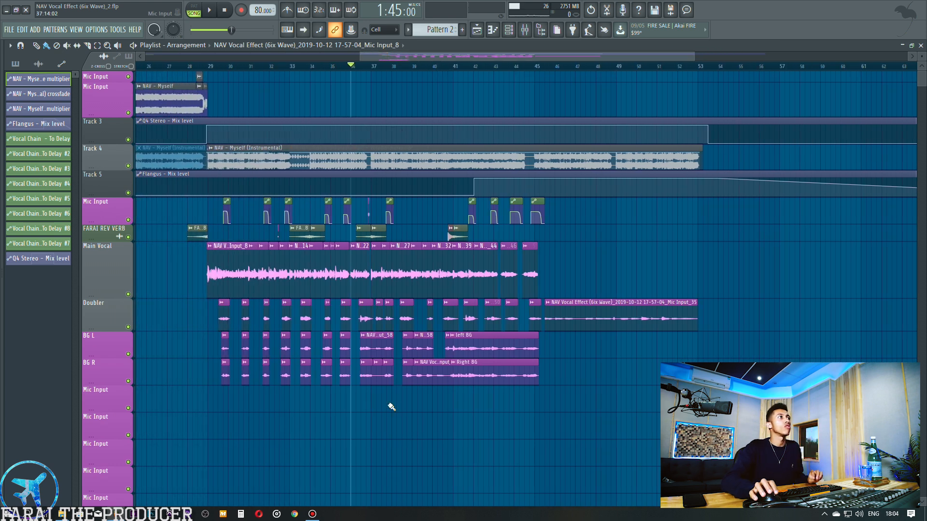
pyautogui.scroll(4, 388, 66)
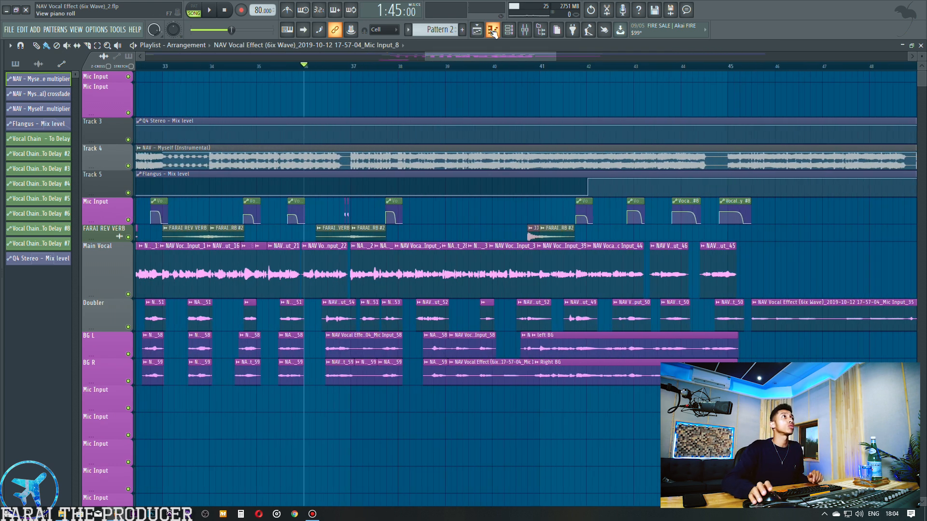
# Open Fruity Reeverb 2 on the verb mixer track and examine its settings.
pyautogui.click(524, 30)
pyautogui.click(456, 184)
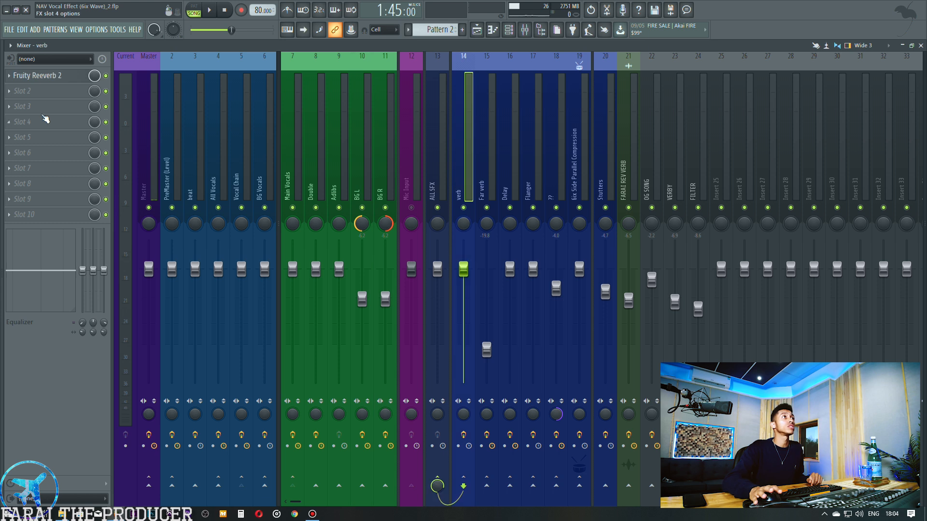
pyautogui.click(37, 76)
pyautogui.moveTo(247, 100); pyautogui.dragTo(255, 137)
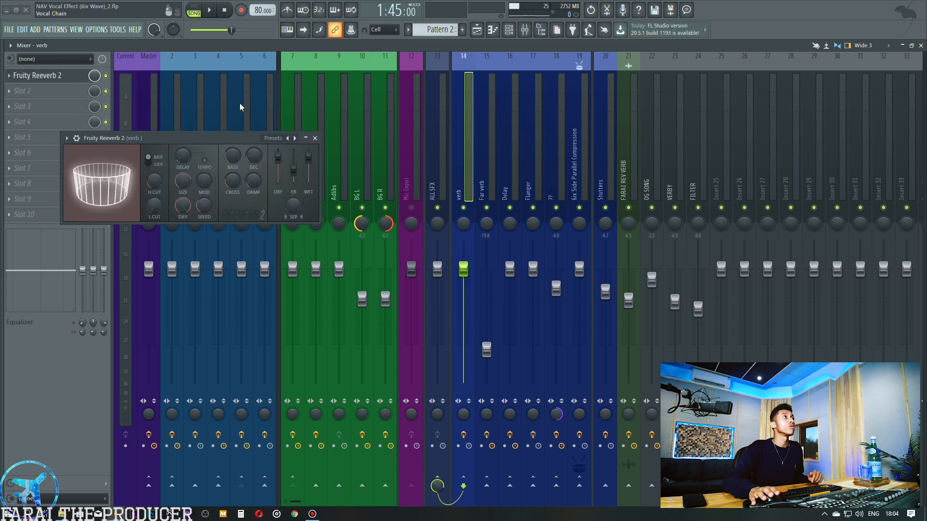
# Check how the Vocal Chain track is routed to the effect sends, and close the Fruity Reeverb 2 window.
pyautogui.click(240, 103)
pyautogui.click(301, 117)
pyautogui.click(309, 115)
pyautogui.click(243, 101)
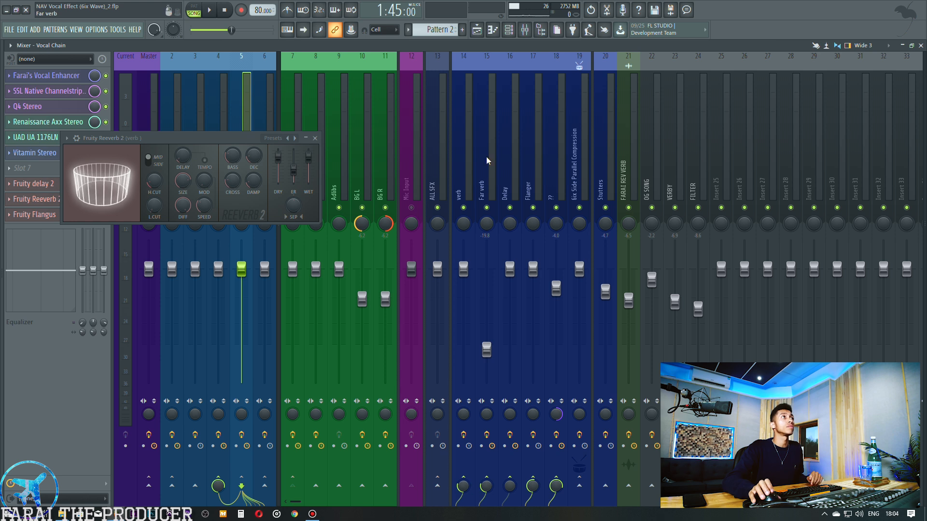
pyautogui.click(315, 138)
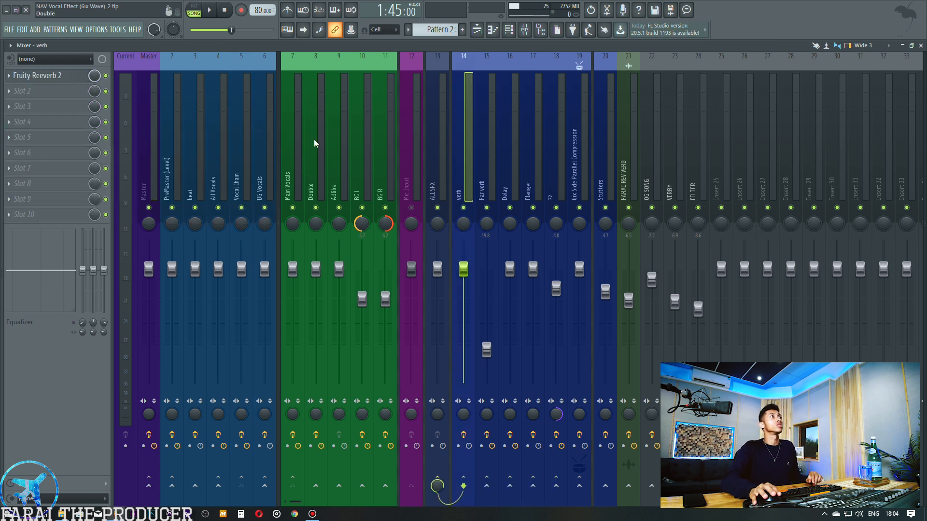
# Check the Vocal Chain track's sends, examine UAD RealVerb-Pro on the Far verb track, and look at the Delay track's effect.
pyautogui.click(245, 163)
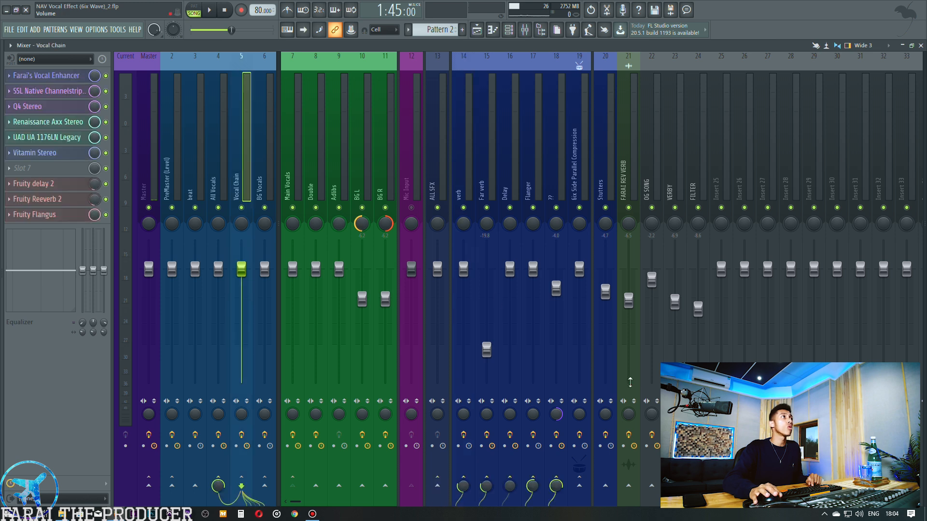
pyautogui.click(482, 151)
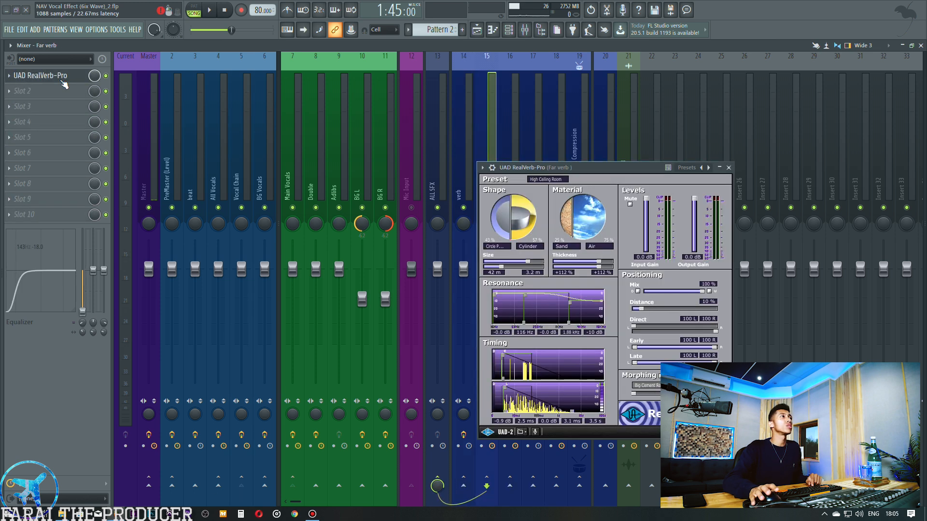
pyautogui.click(505, 145)
pyautogui.click(60, 81)
pyautogui.click(60, 81)
# Open Fruity Flangus on the Flanger mixer track for a brief look, and close it again.
pyautogui.click(542, 166)
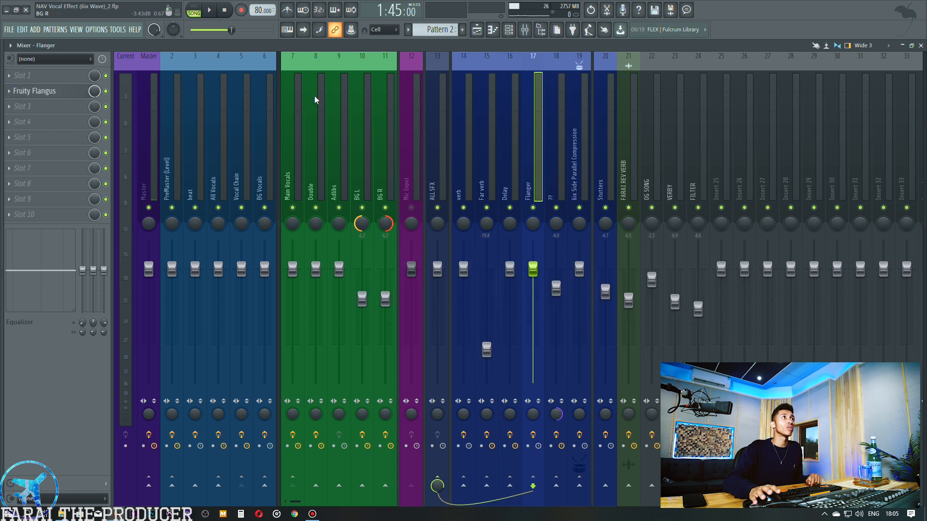
pyautogui.click(49, 91)
pyautogui.click(48, 91)
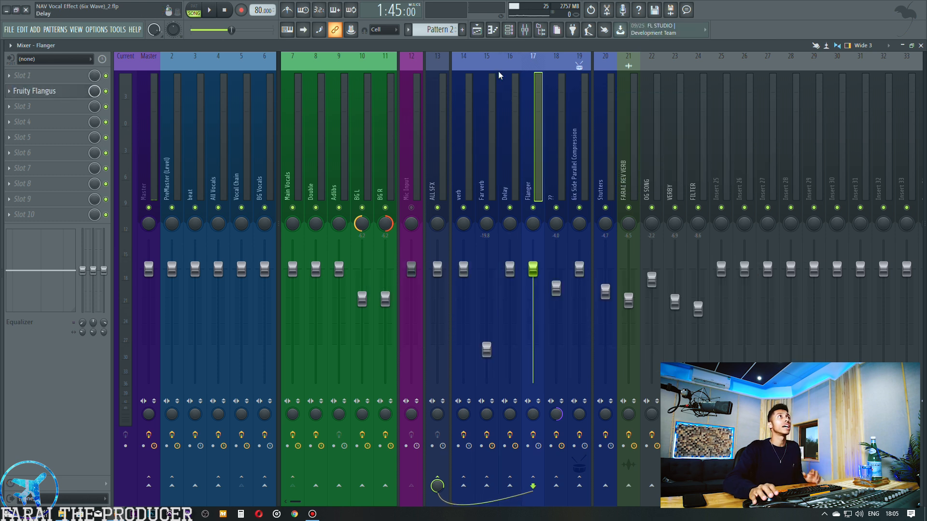
# Look at the beat mixer track and highlight the NAV - Myself (Instrumental) clip in the playlist, clearing the selection when finished.
pyautogui.click(195, 132)
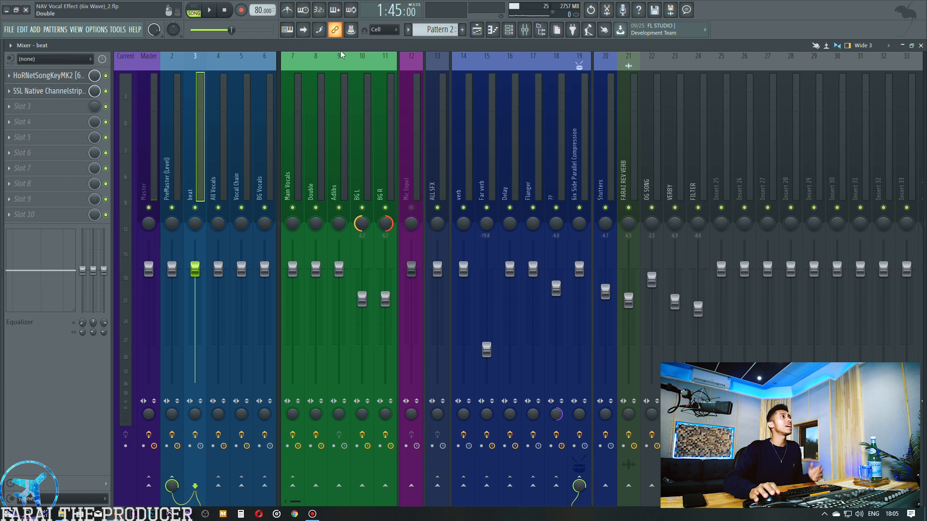
pyautogui.click(476, 29)
pyautogui.keyDown('ctrl'); pyautogui.click(348, 162); pyautogui.keyUp('ctrl')
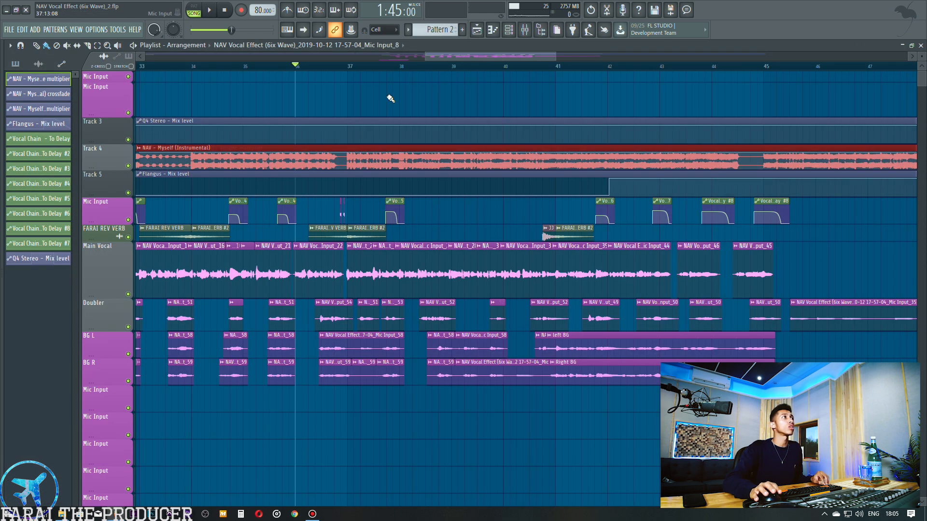
pyautogui.scroll(-4, 376, 67)
pyautogui.rightClick(366, 106)
pyautogui.keyDown('ctrl'); pyautogui.click(335, 159); pyautogui.keyUp('ctrl')
pyautogui.rightClick(312, 98)
# Examine the low and high EQ bands of SSL Native Channelstrip on the beat track, close it, and return to the playlist.
pyautogui.click(525, 30)
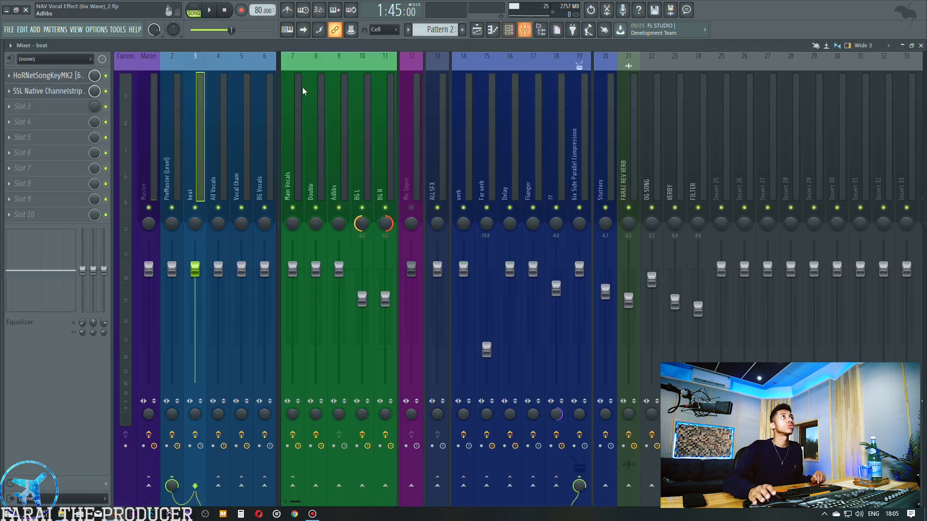
pyautogui.click(39, 91)
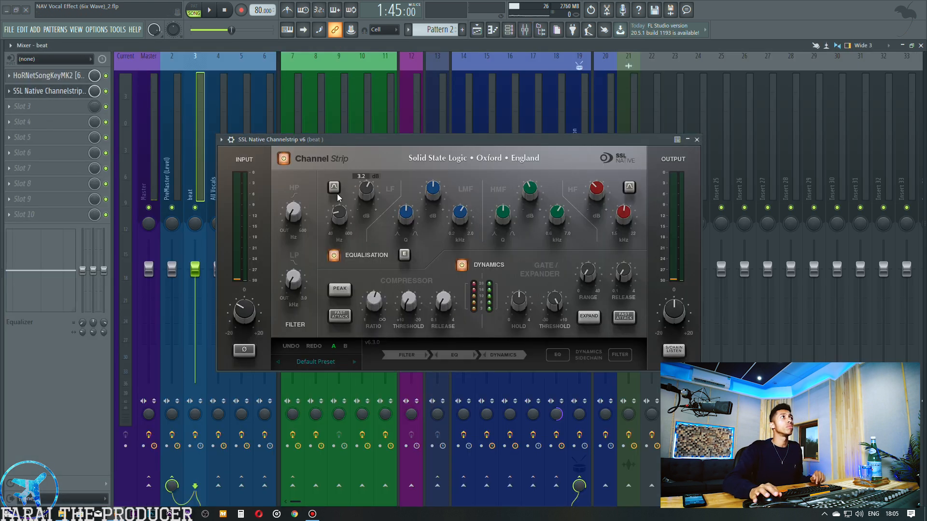
pyautogui.moveTo(376, 191)
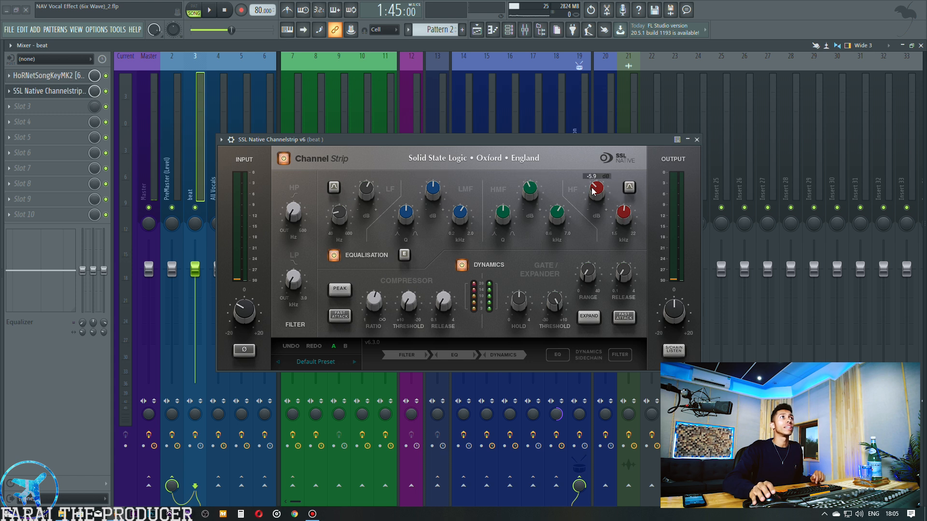
pyautogui.click(697, 140)
pyautogui.click(476, 36)
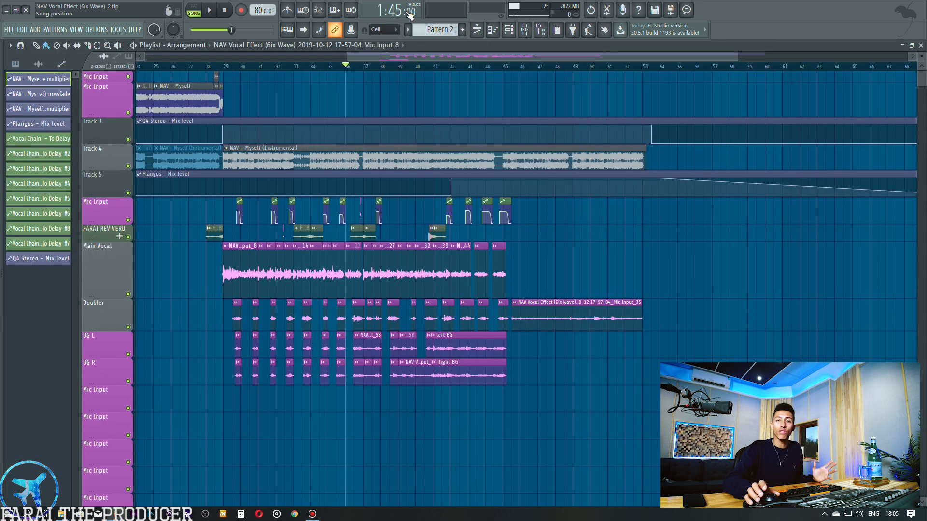
# Briefly open and close SSL Native Channelstrip, Q4 Stereo and UAD UA 1176LN Legacy on the Vocal Chain mixer track.
pyautogui.click(525, 30)
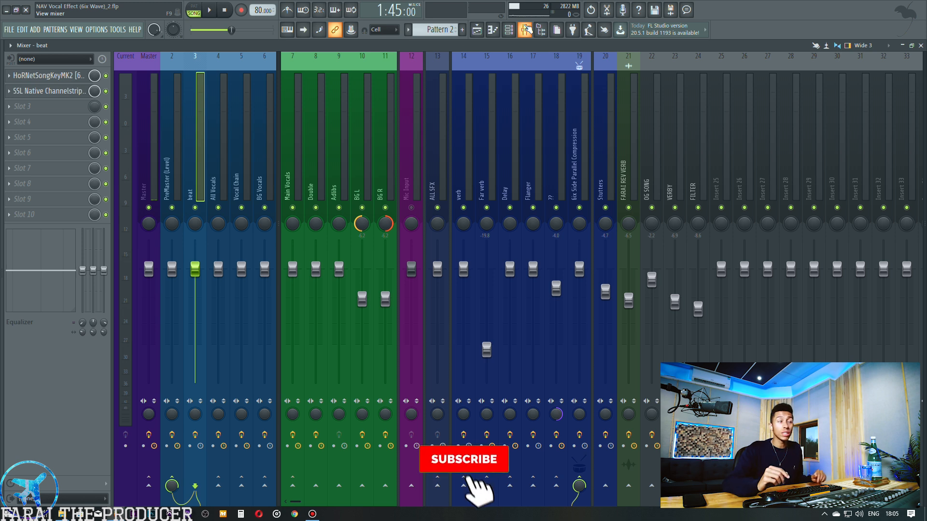
pyautogui.click(251, 131)
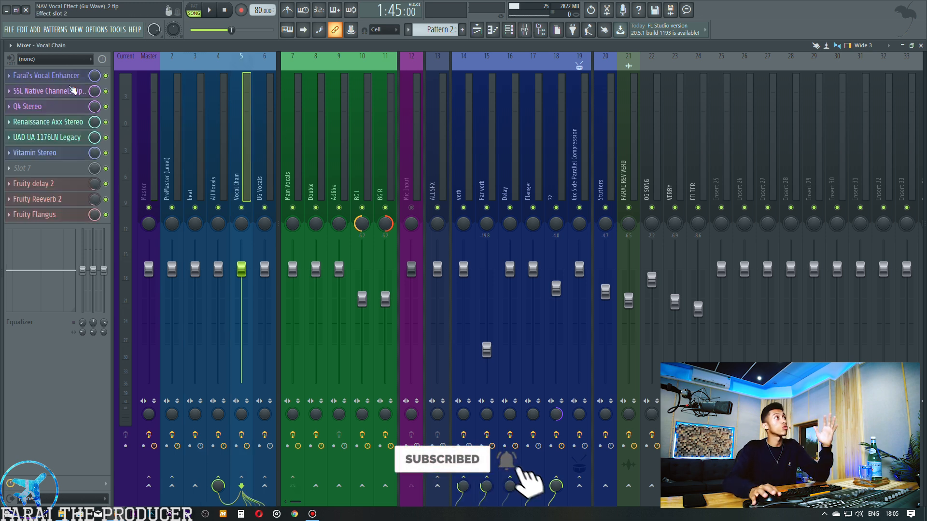
pyautogui.click(56, 92)
pyautogui.click(53, 96)
pyautogui.click(36, 110)
pyautogui.click(35, 110)
pyautogui.click(44, 137)
pyautogui.click(44, 137)
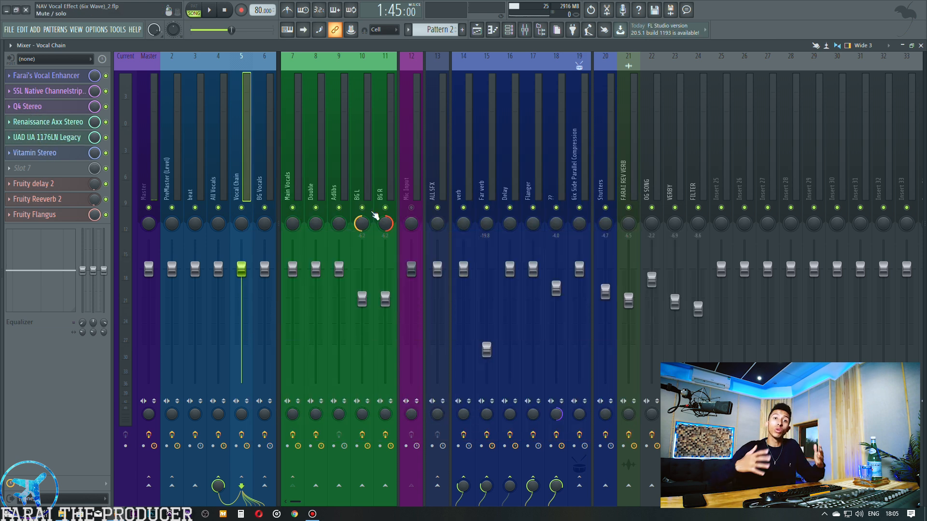